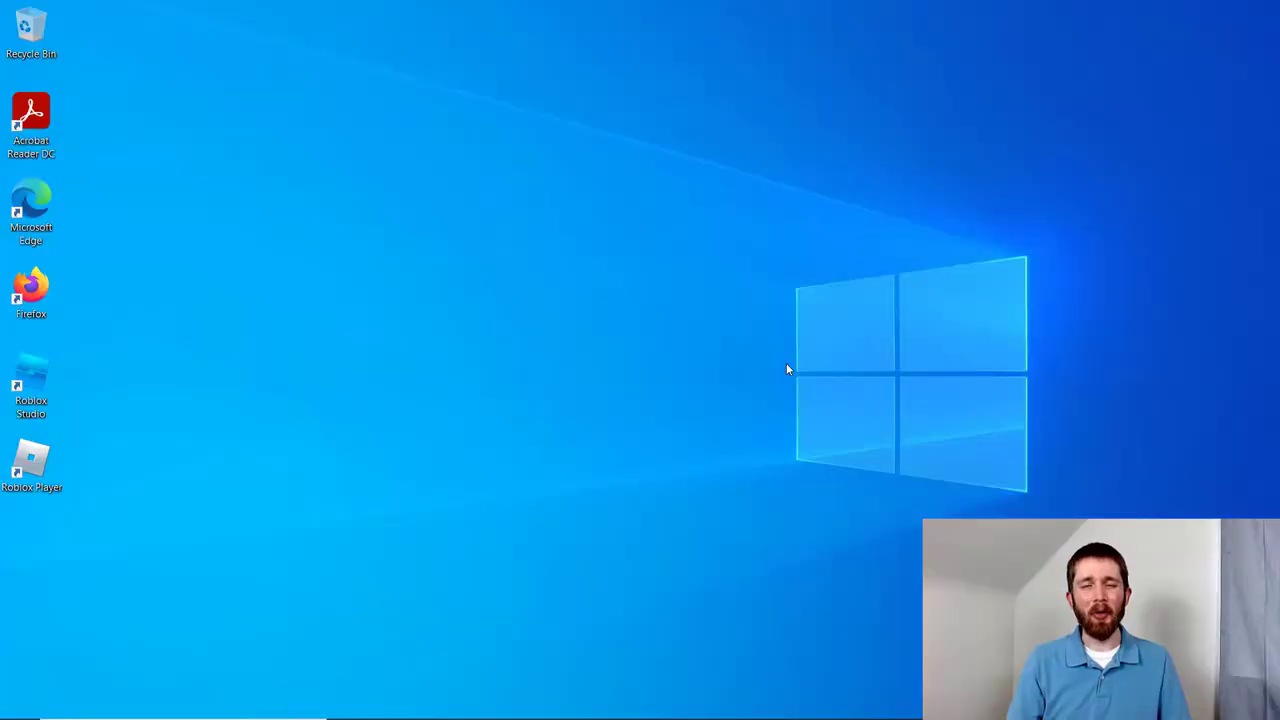
Step: Bring up the Baseplate place and swing the camera across the grid toward the spawn pad
left_click(638, 703)
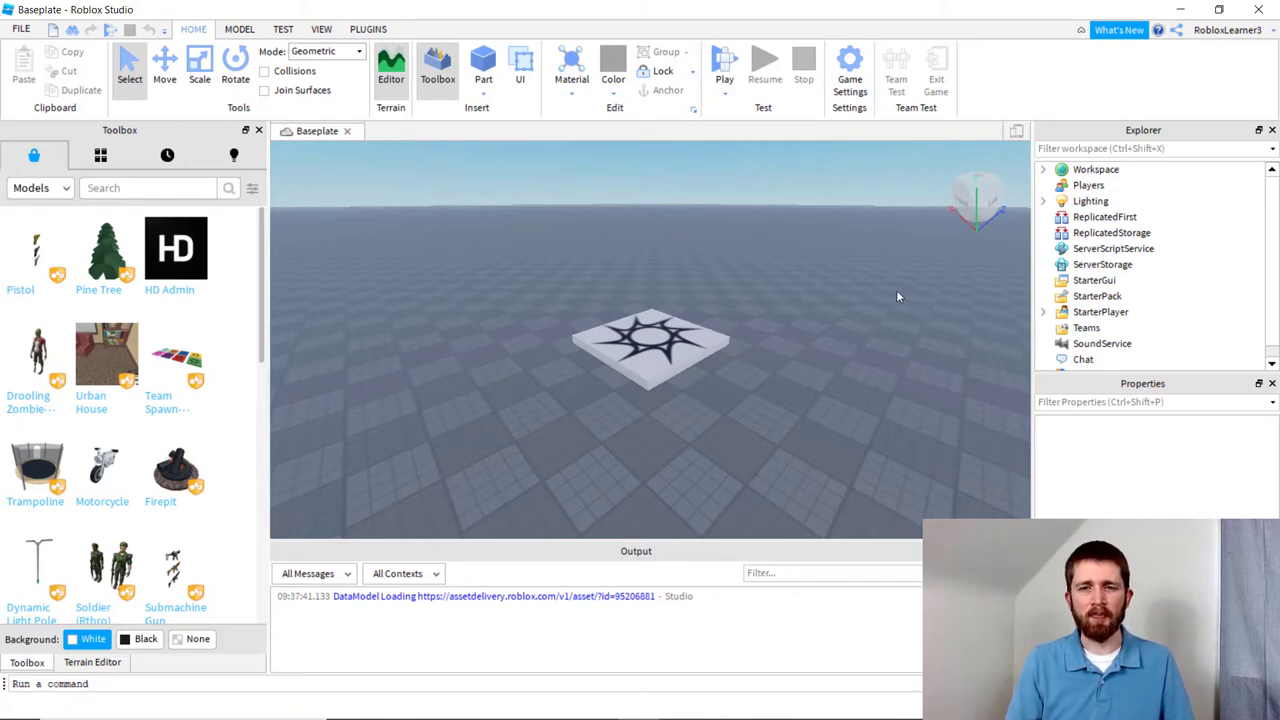
right_click_drag(926, 296, 927, 296)
middle_click_drag(876, 317, 745, 317)
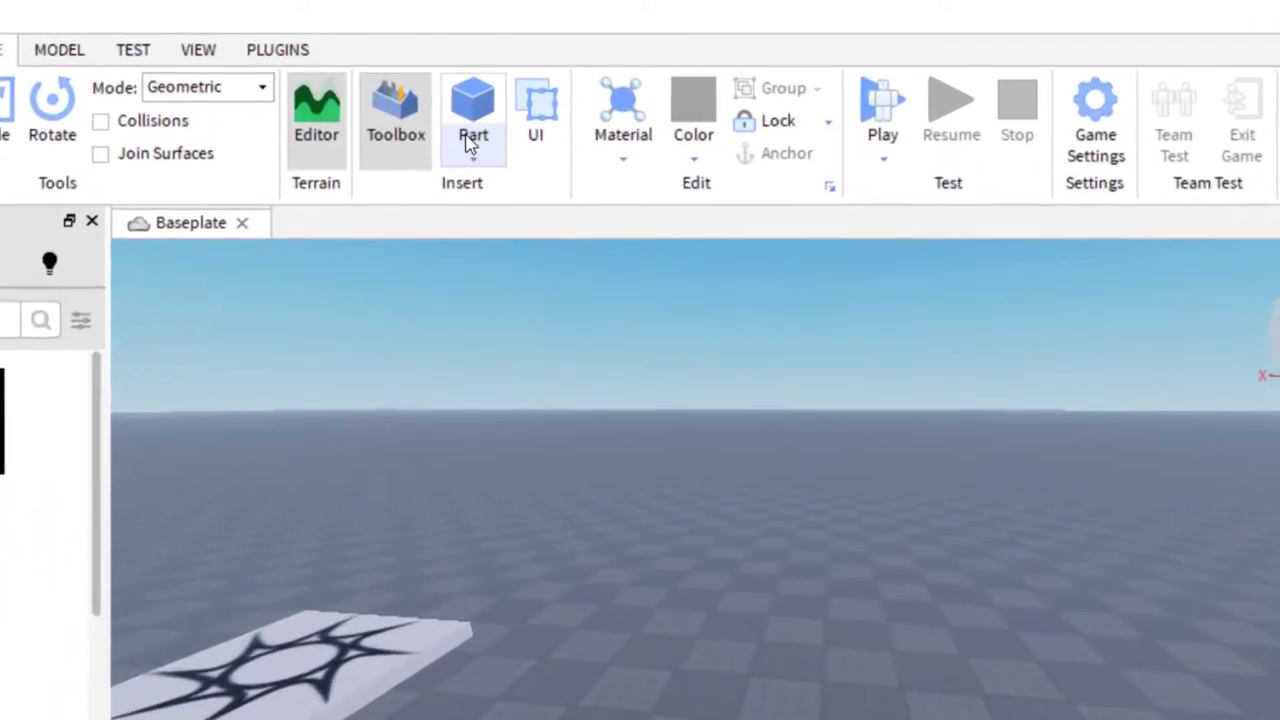
Step: Insert a block part, move it closer, and scale it into a large thin panel
left_click(483, 93)
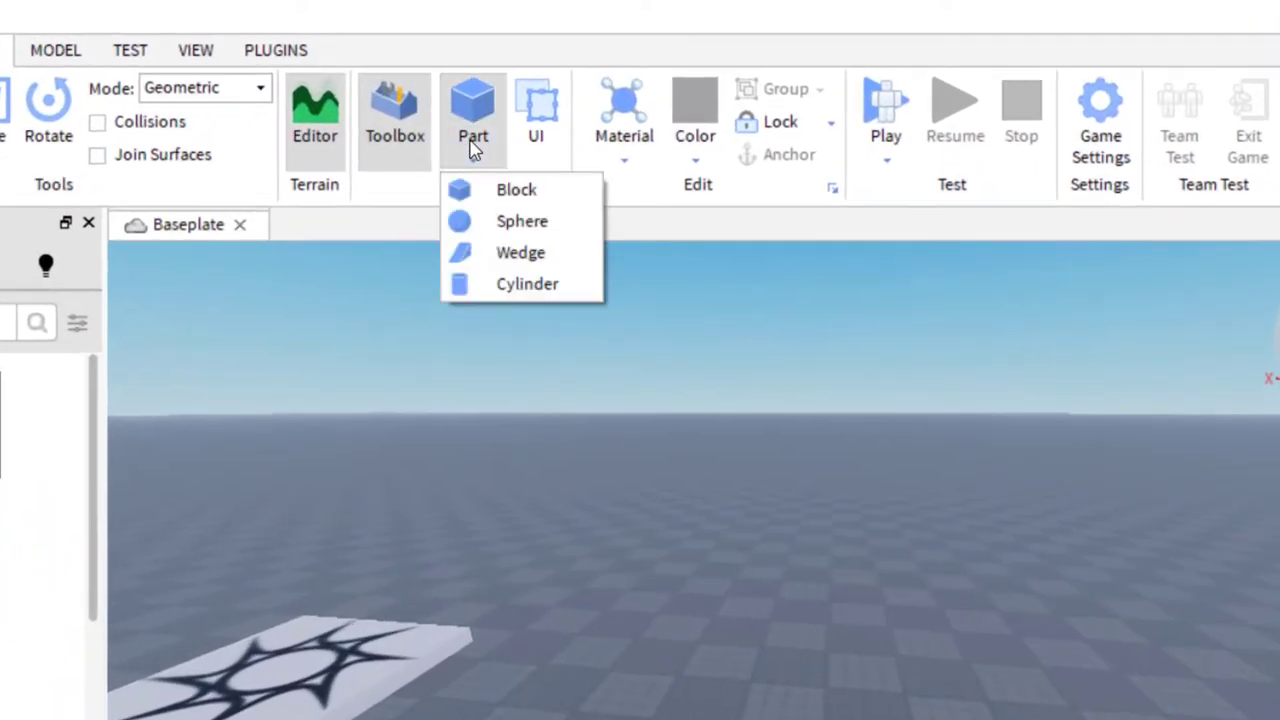
left_click(514, 191)
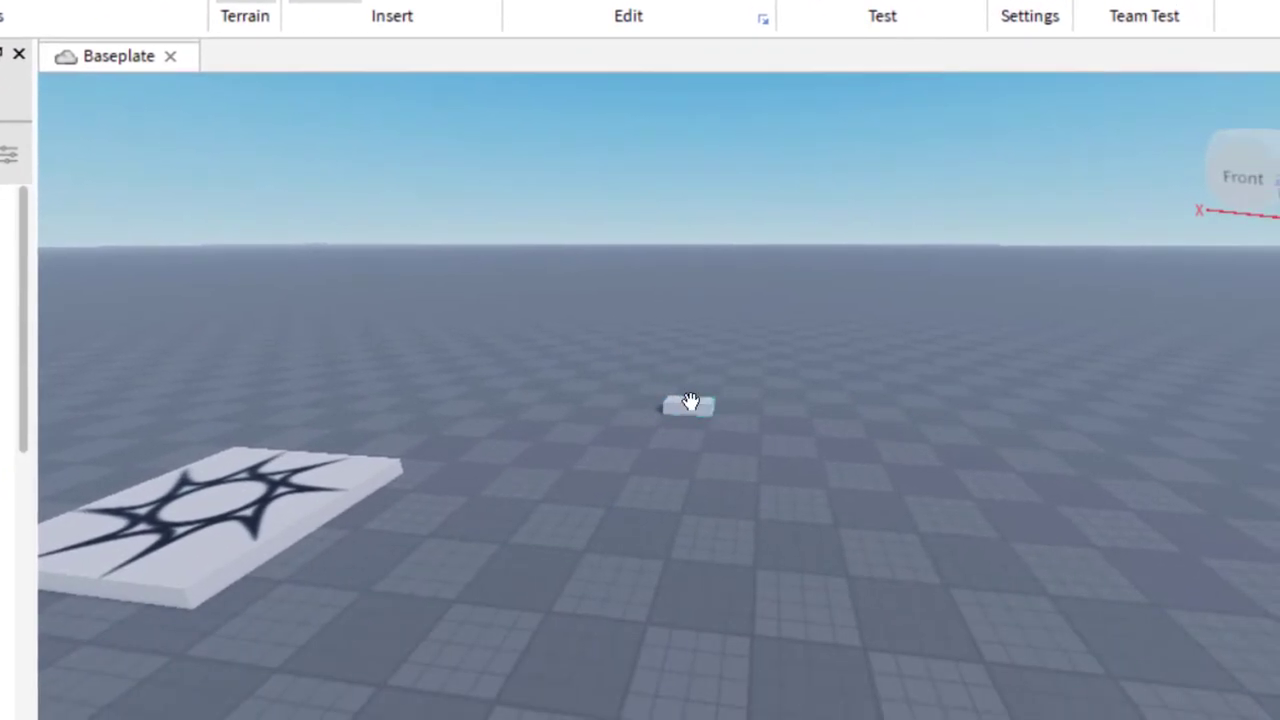
left_click_drag(690, 401, 1110, 537)
left_click(84, 22)
left_click_drag(884, 484, 869, 229)
left_click_drag(626, 388, 590, 392)
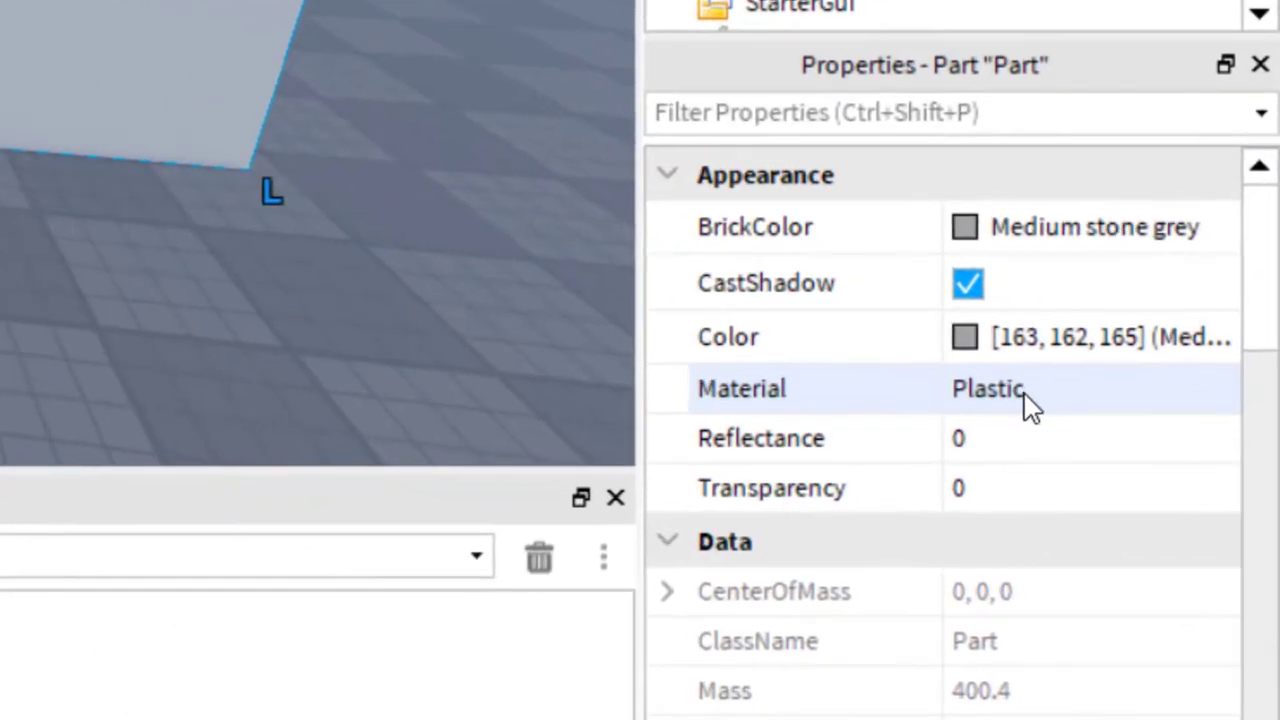
Step: Set the panel's Material to ForceField
left_click(1035, 400)
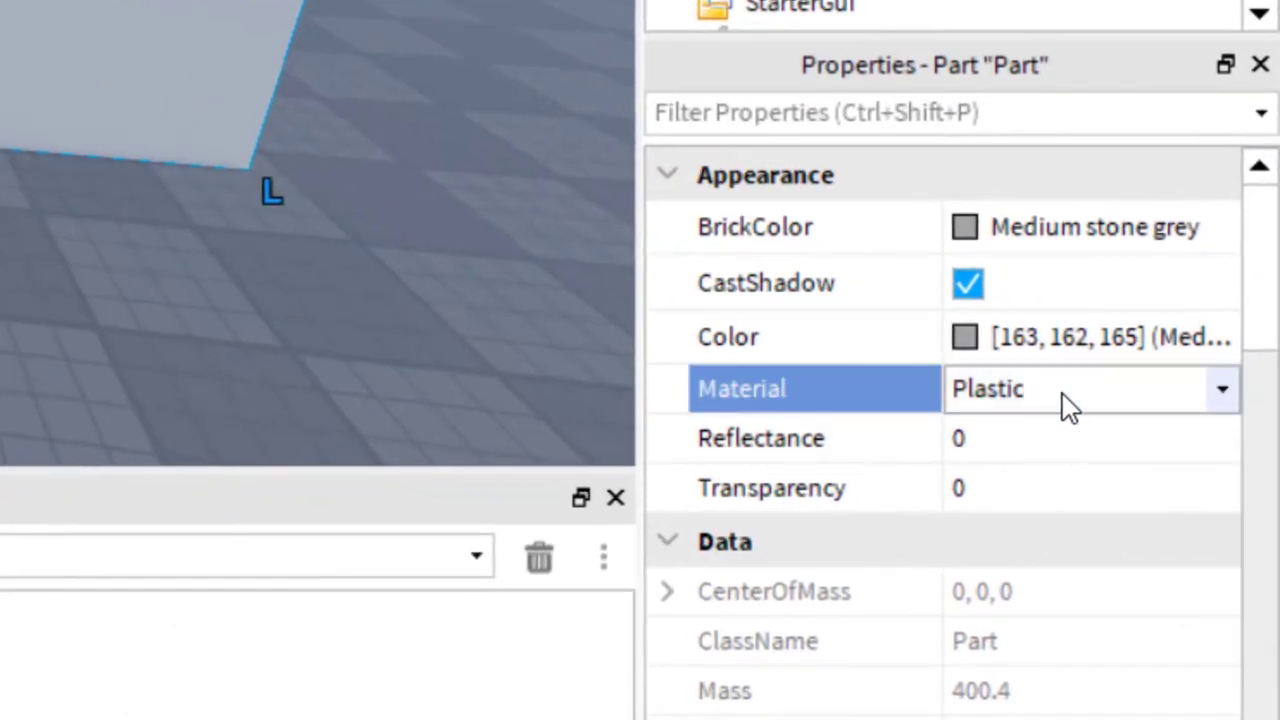
left_click(1060, 400)
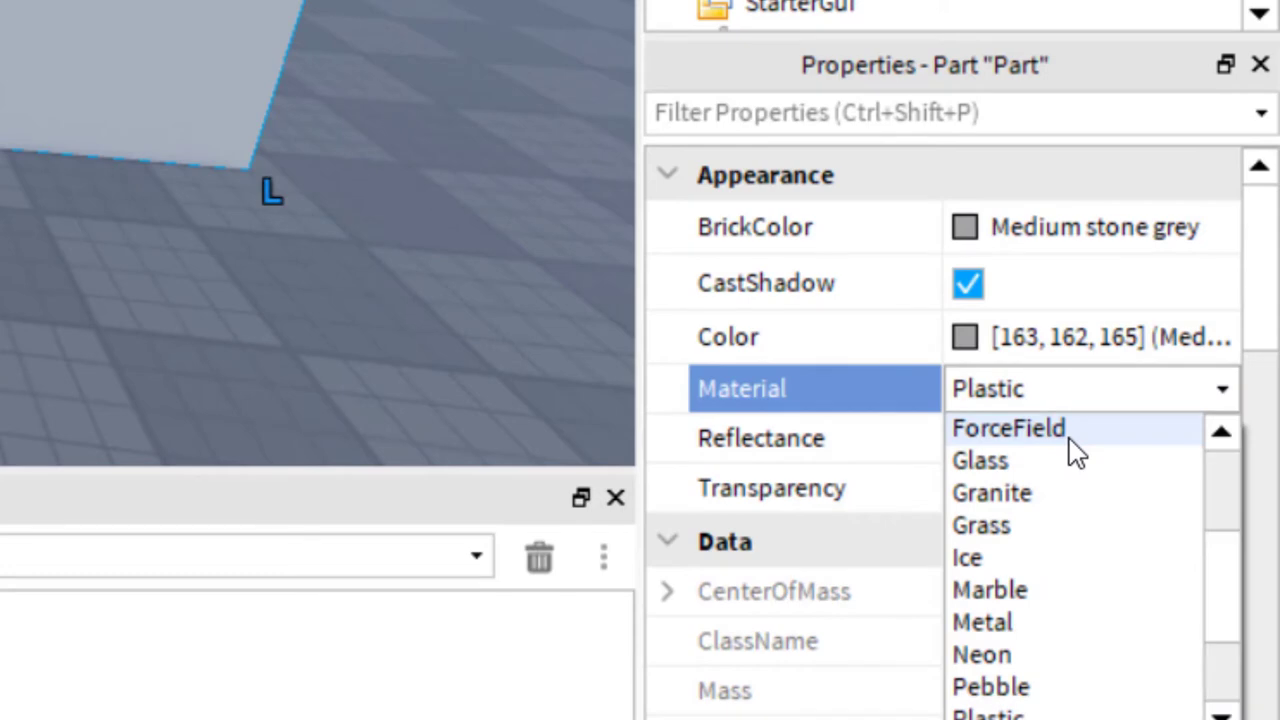
left_click(1070, 432)
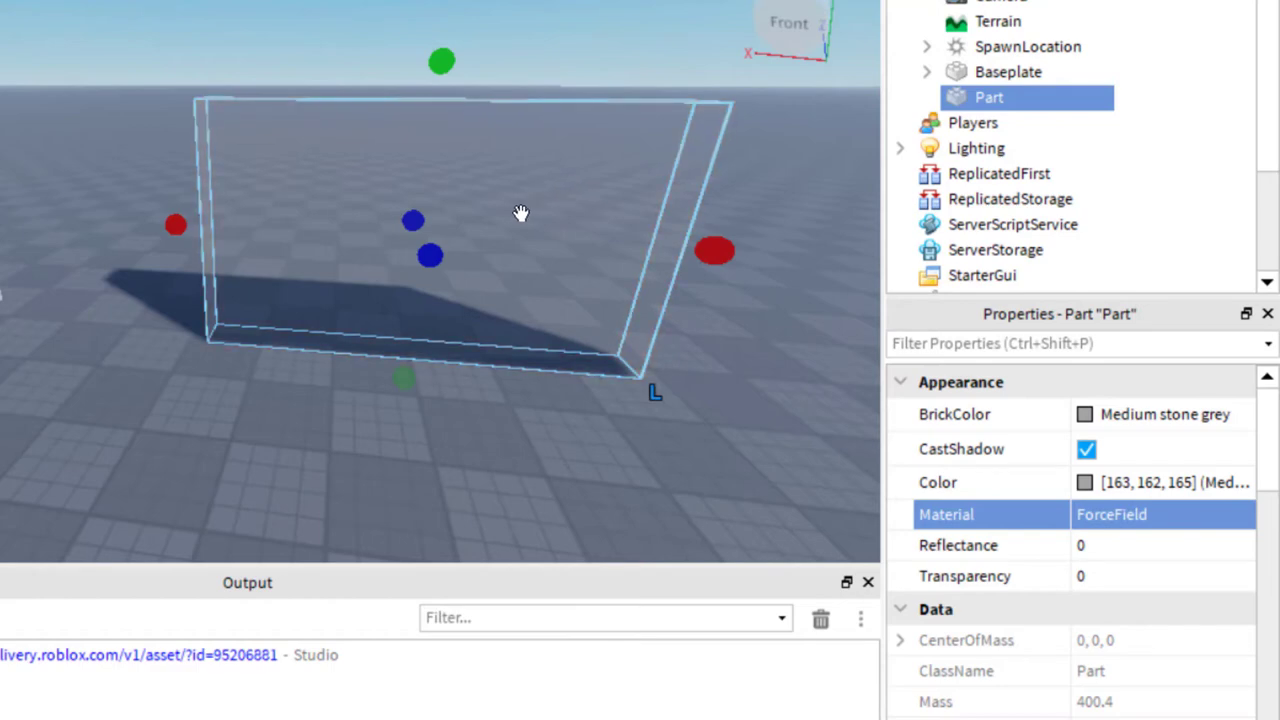
right_click(516, 212)
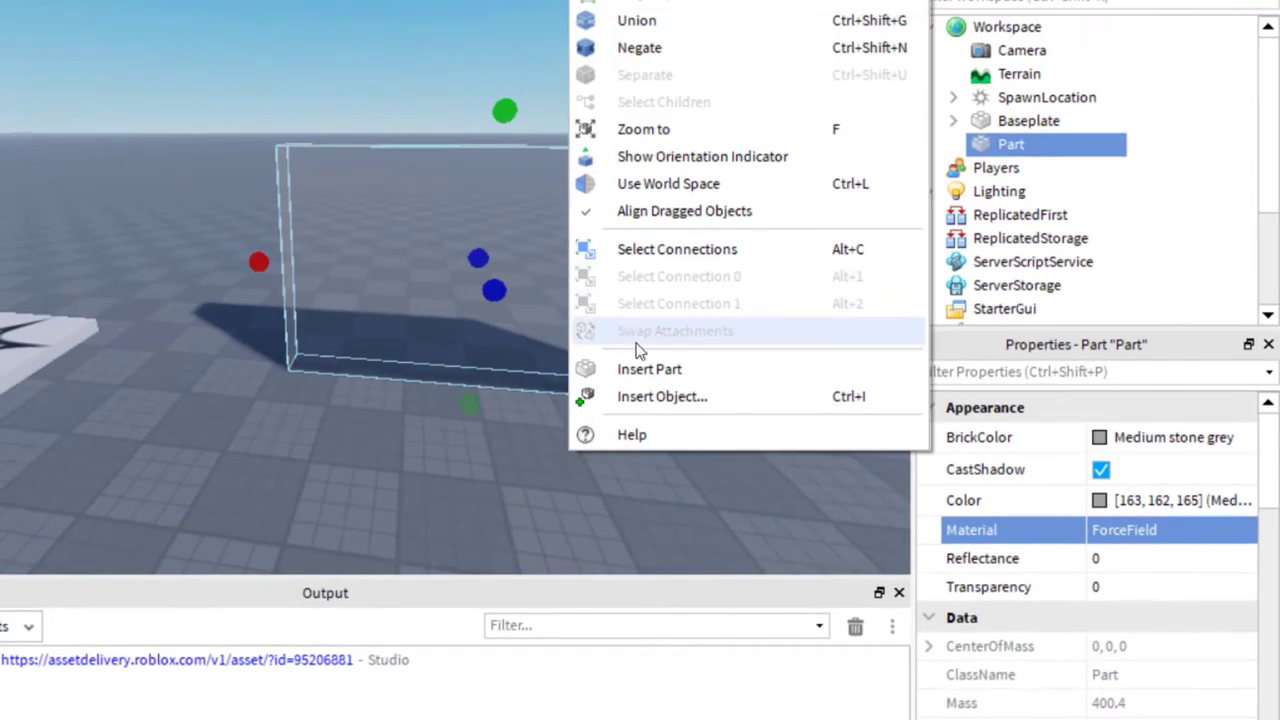
Step: Insert a SpecialMesh named Mesh into the Part, turning the panel into a tall capsule
left_click(657, 397)
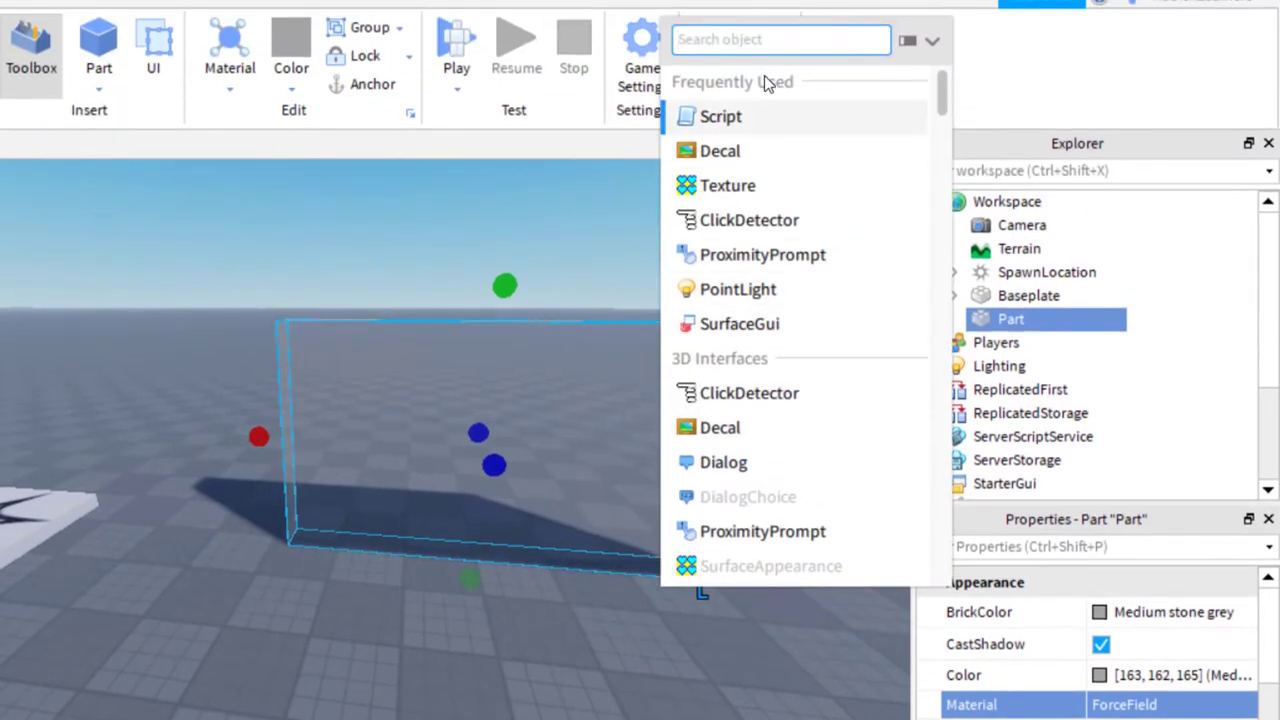
type("mesh")
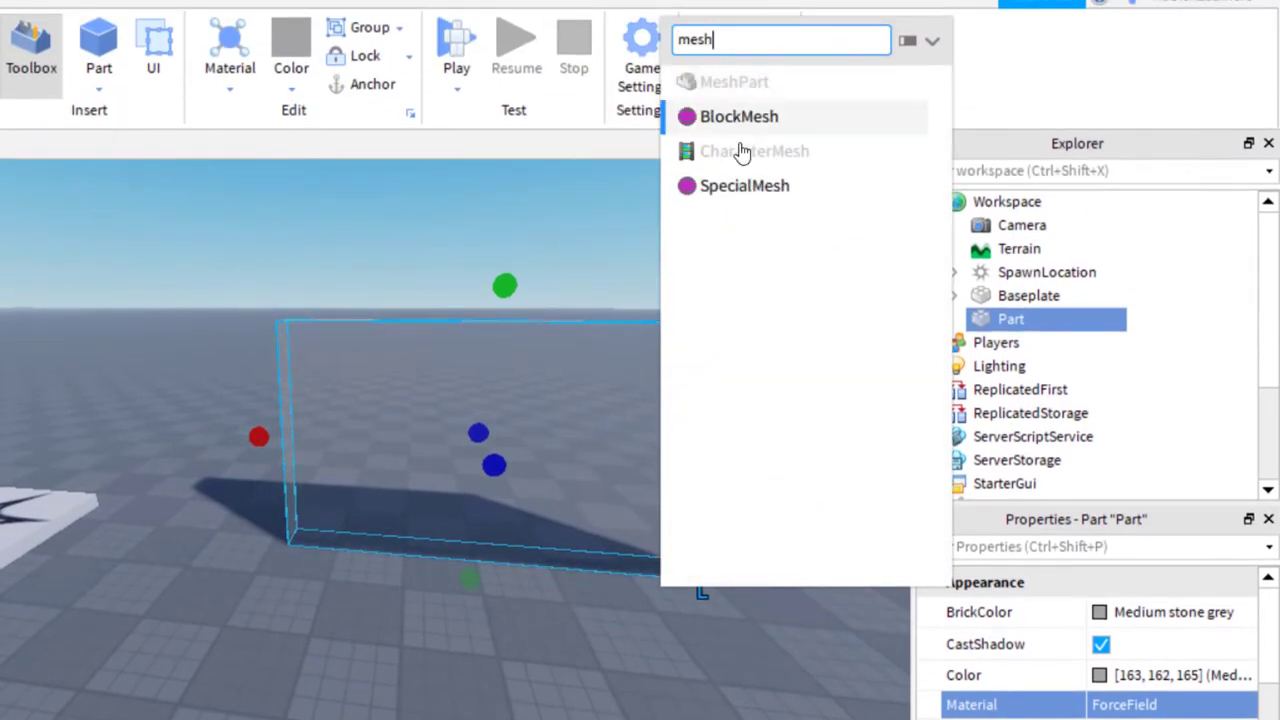
left_click(758, 188)
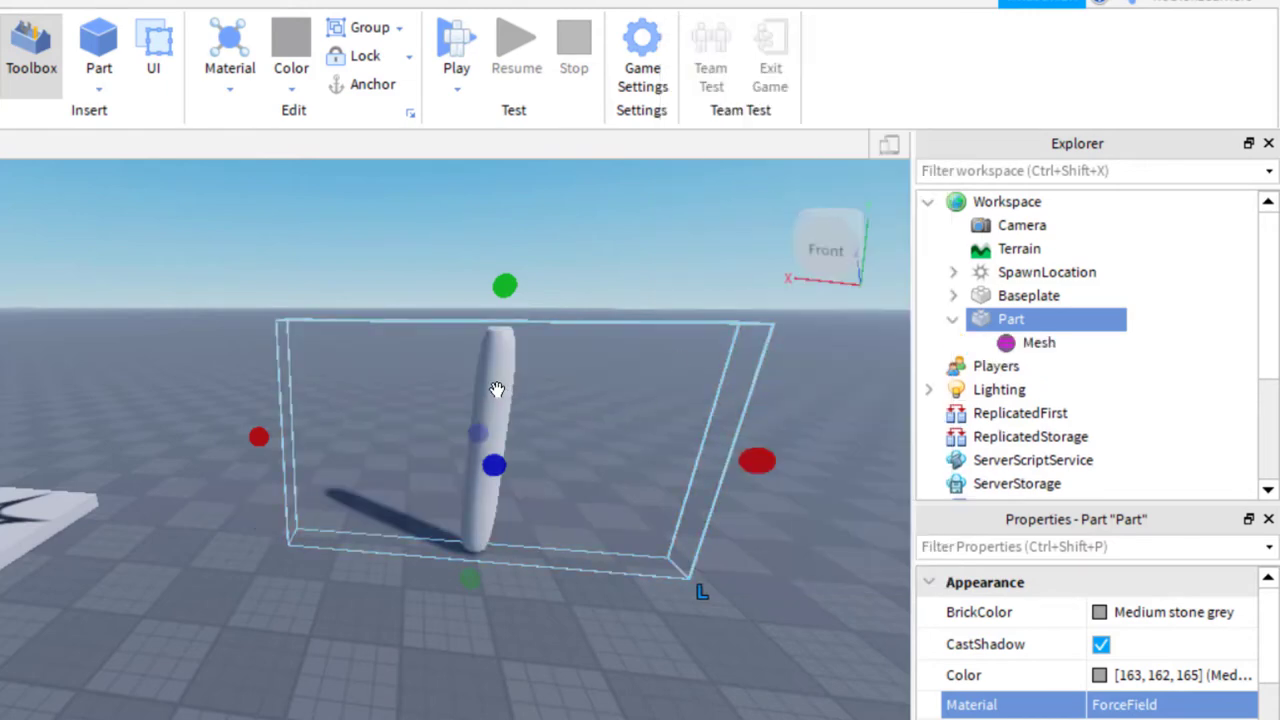
key("ctrl+z")
mouse_move(1024, 325)
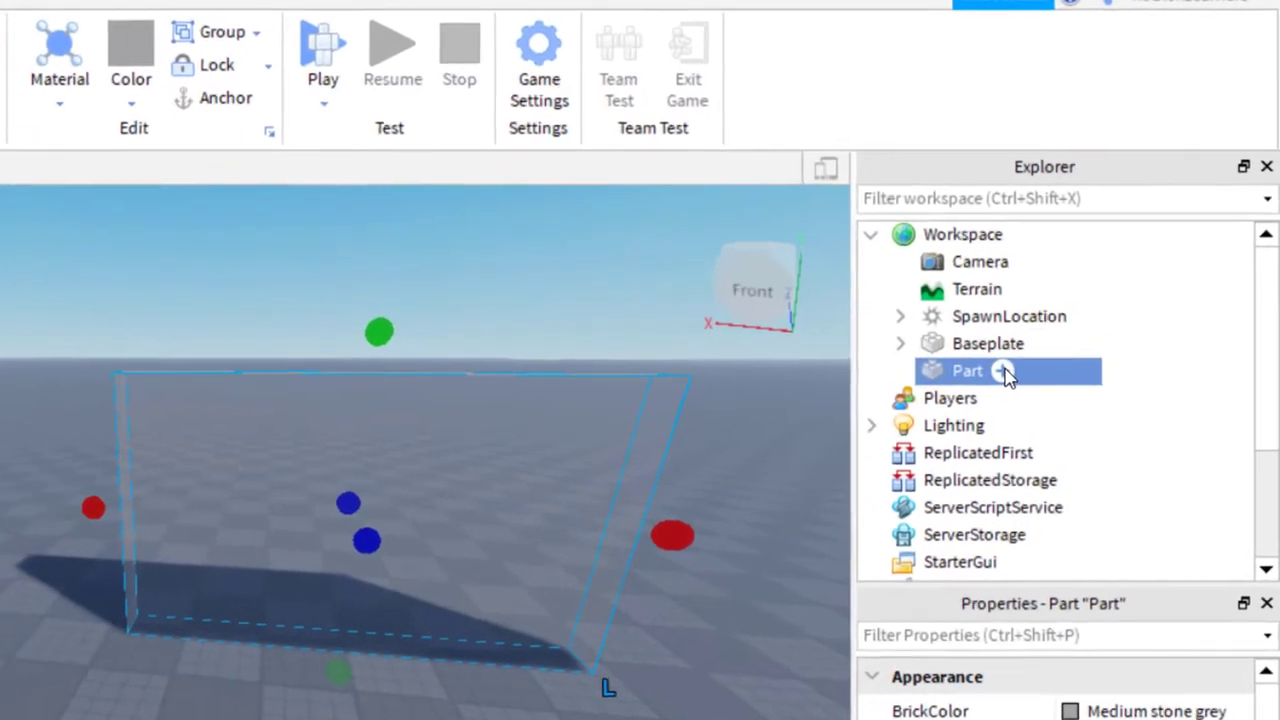
left_click(1041, 319)
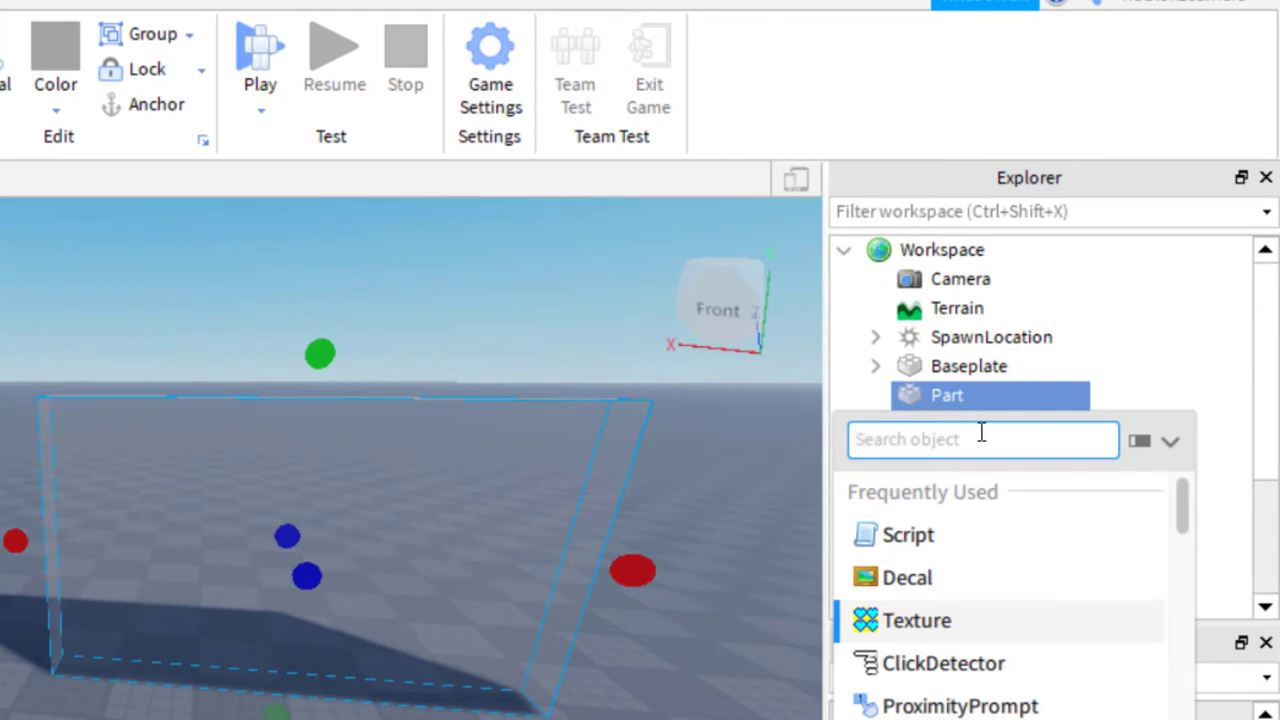
type("mes")
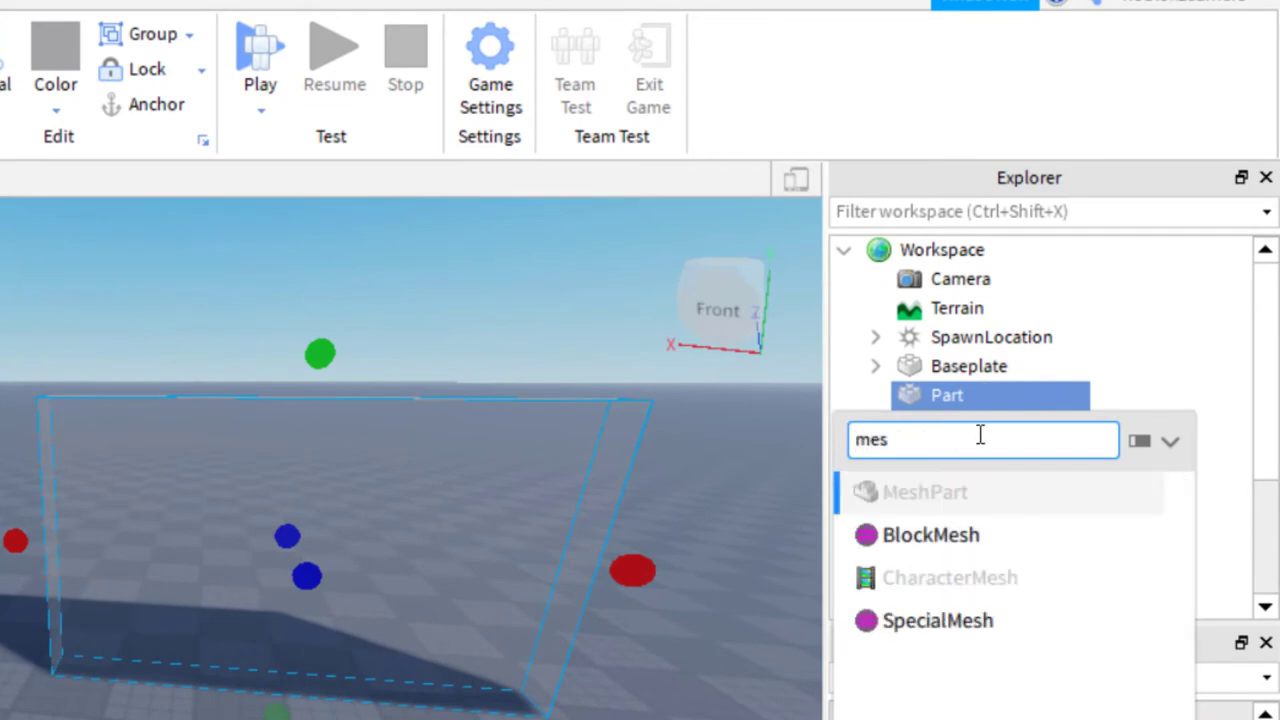
left_click(940, 621)
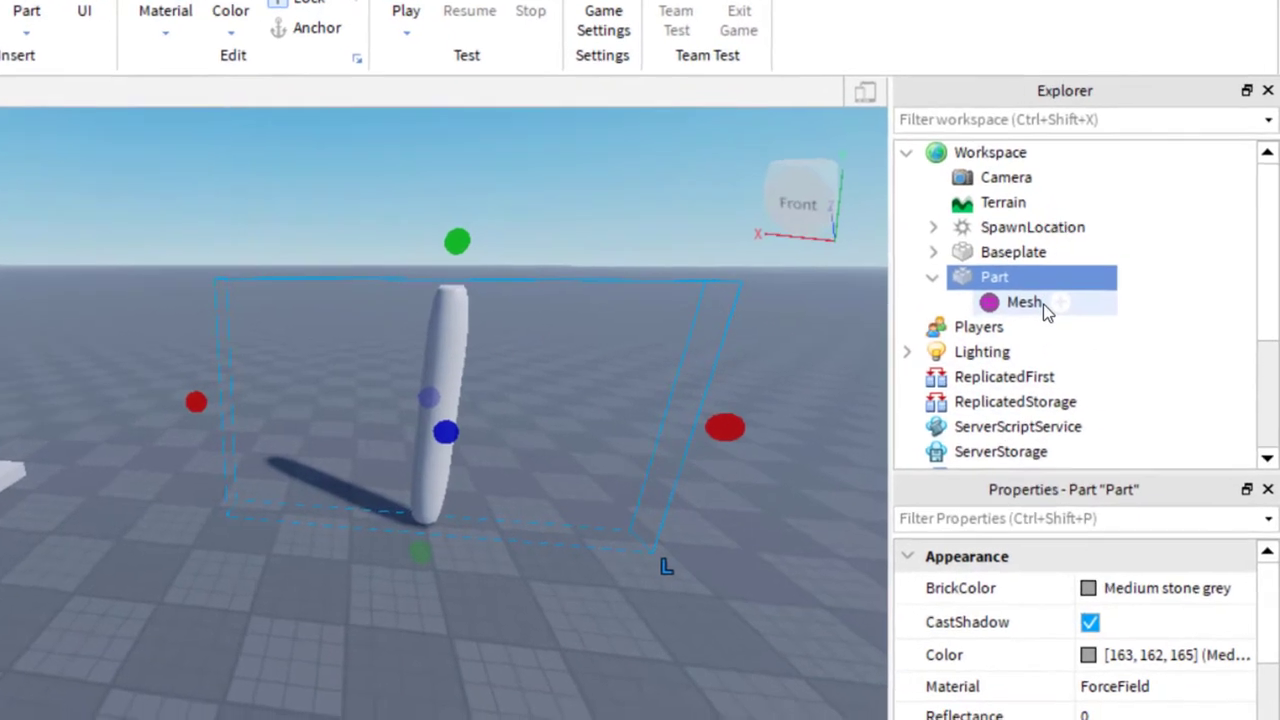
left_click(1030, 302)
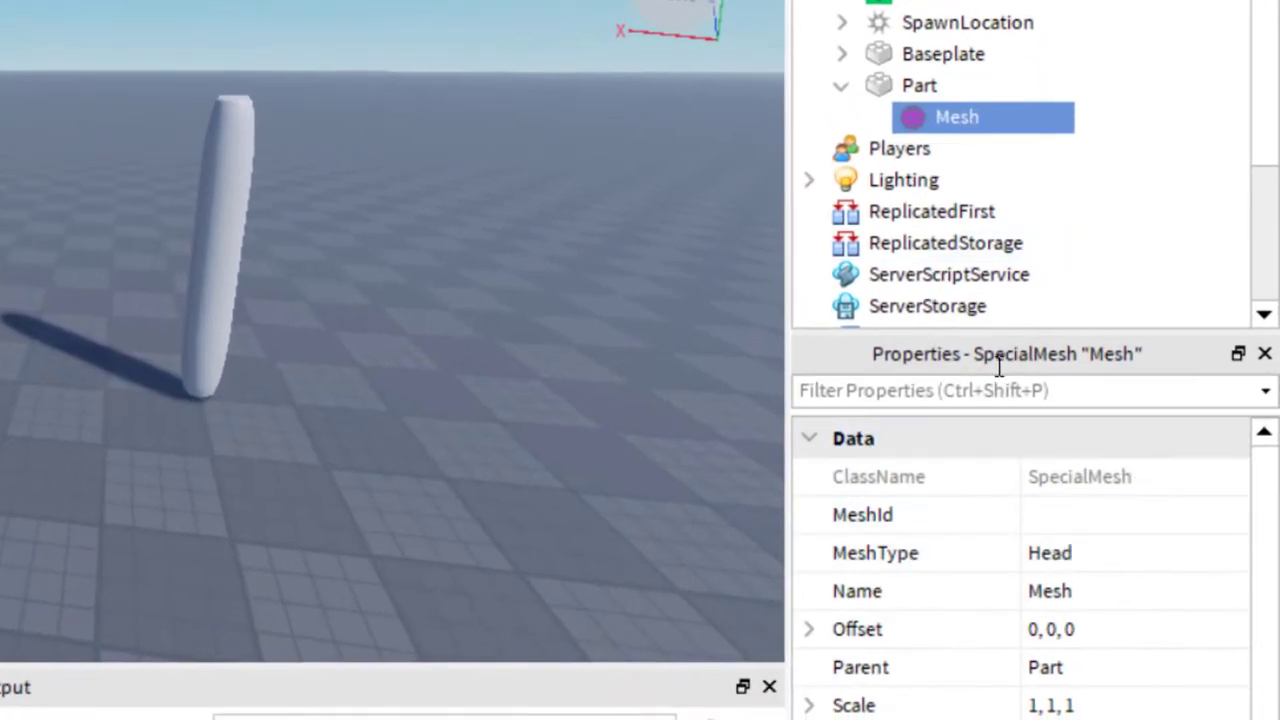
Step: Try Mesh's MeshType as Brick, Cylinder and Sphere, finally leaving it on Brick
left_click(1092, 566)
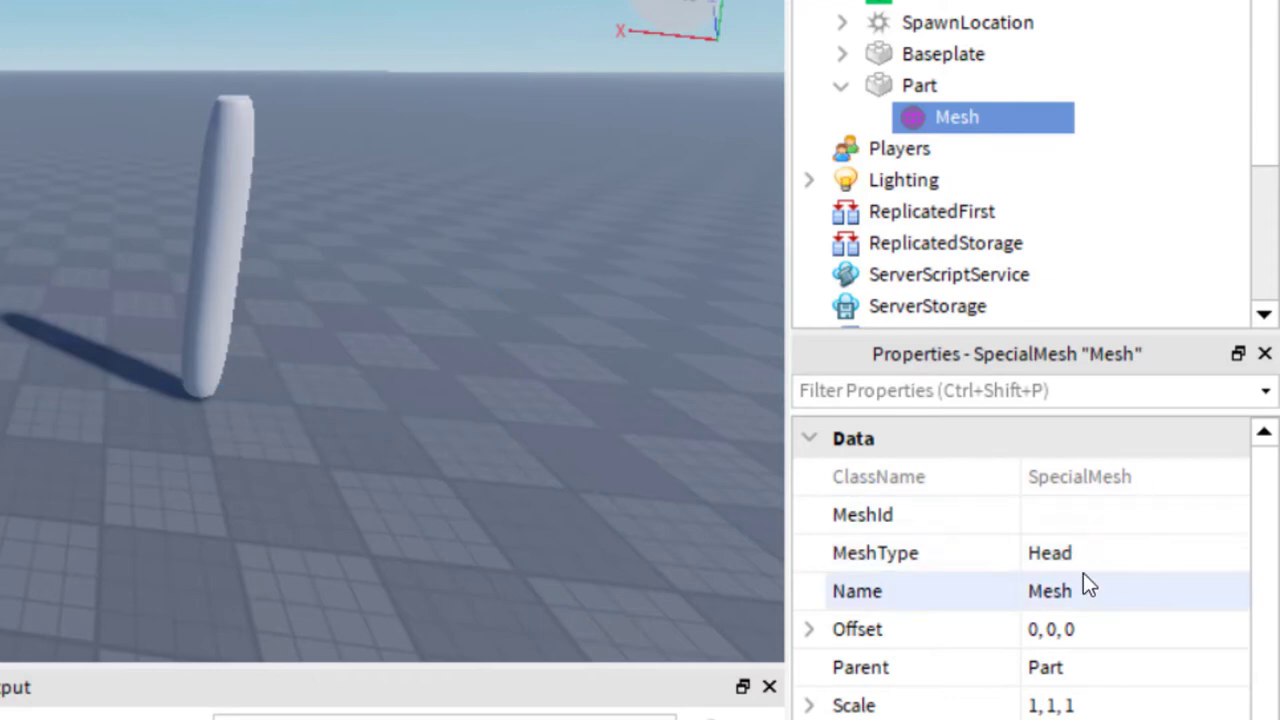
left_click(1235, 558)
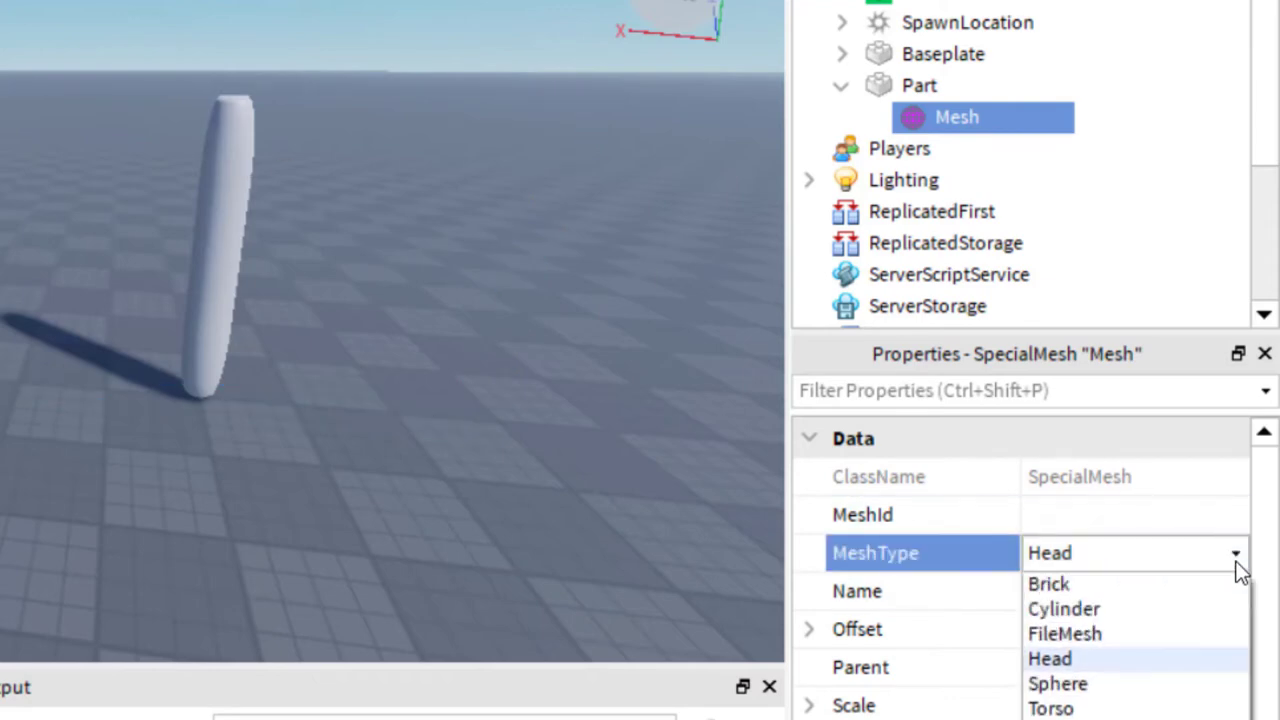
left_click(1140, 588)
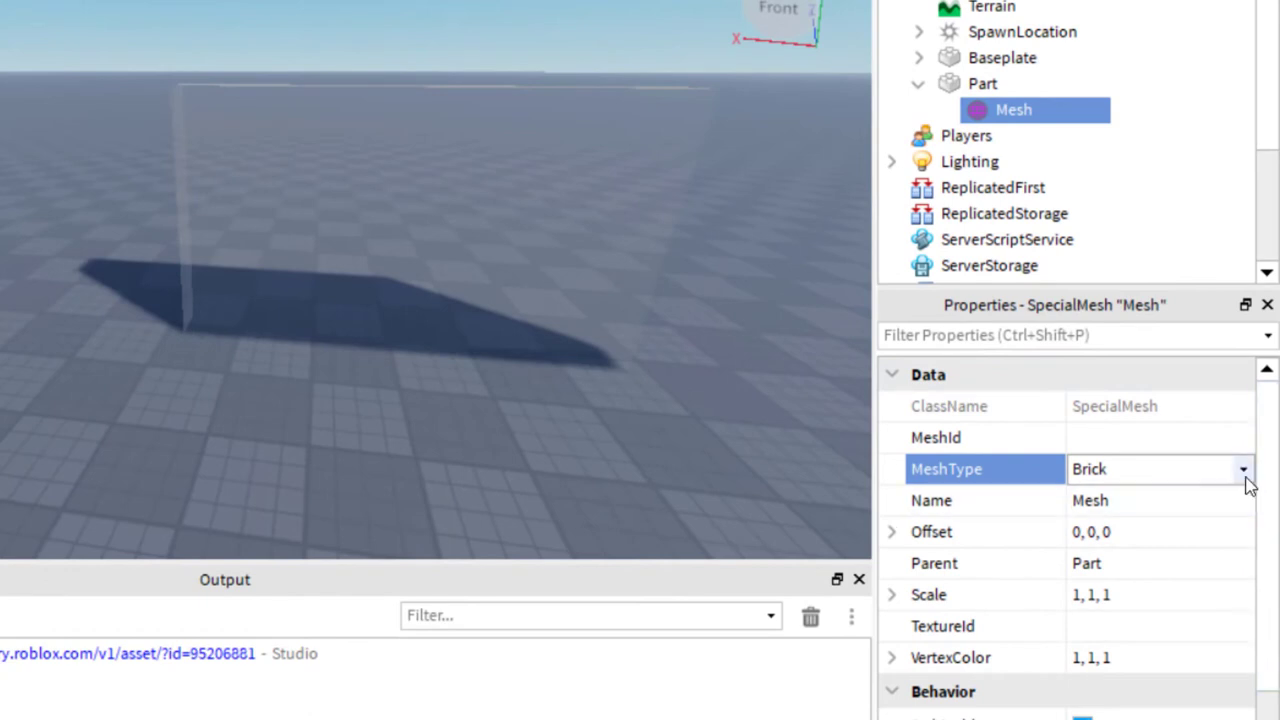
left_click(1245, 476)
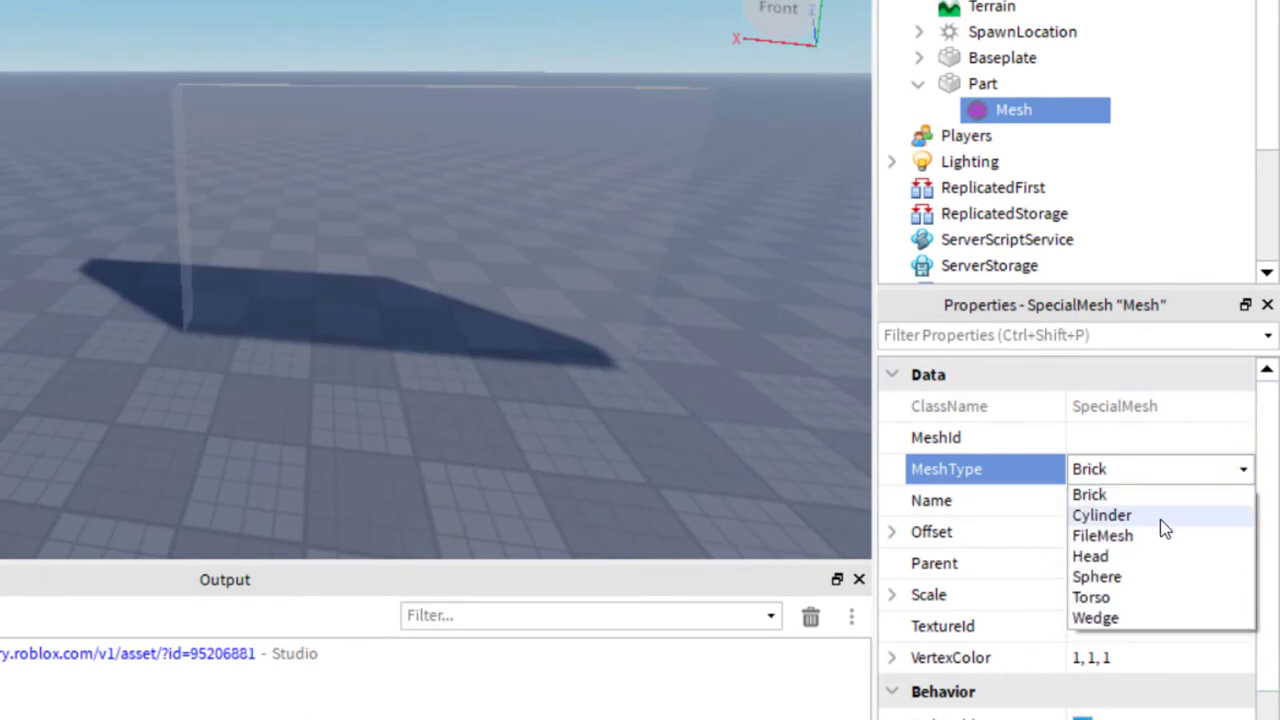
left_click(1155, 515)
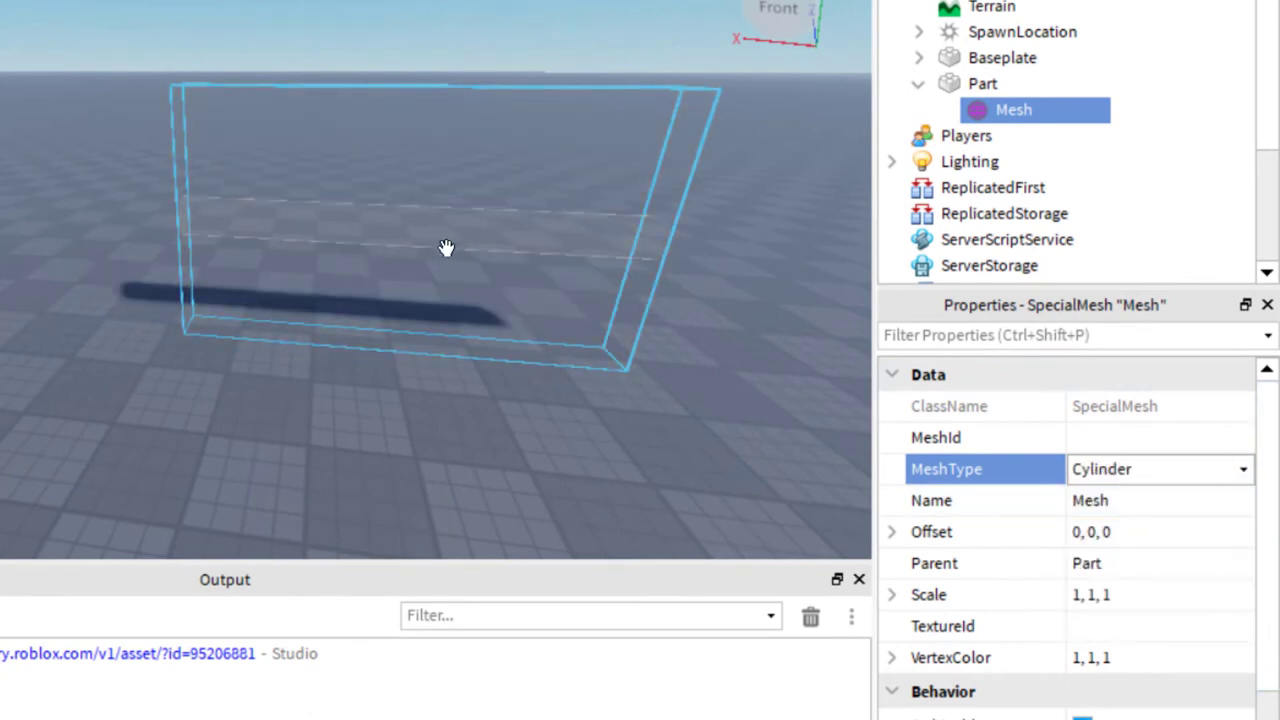
left_click(1175, 478)
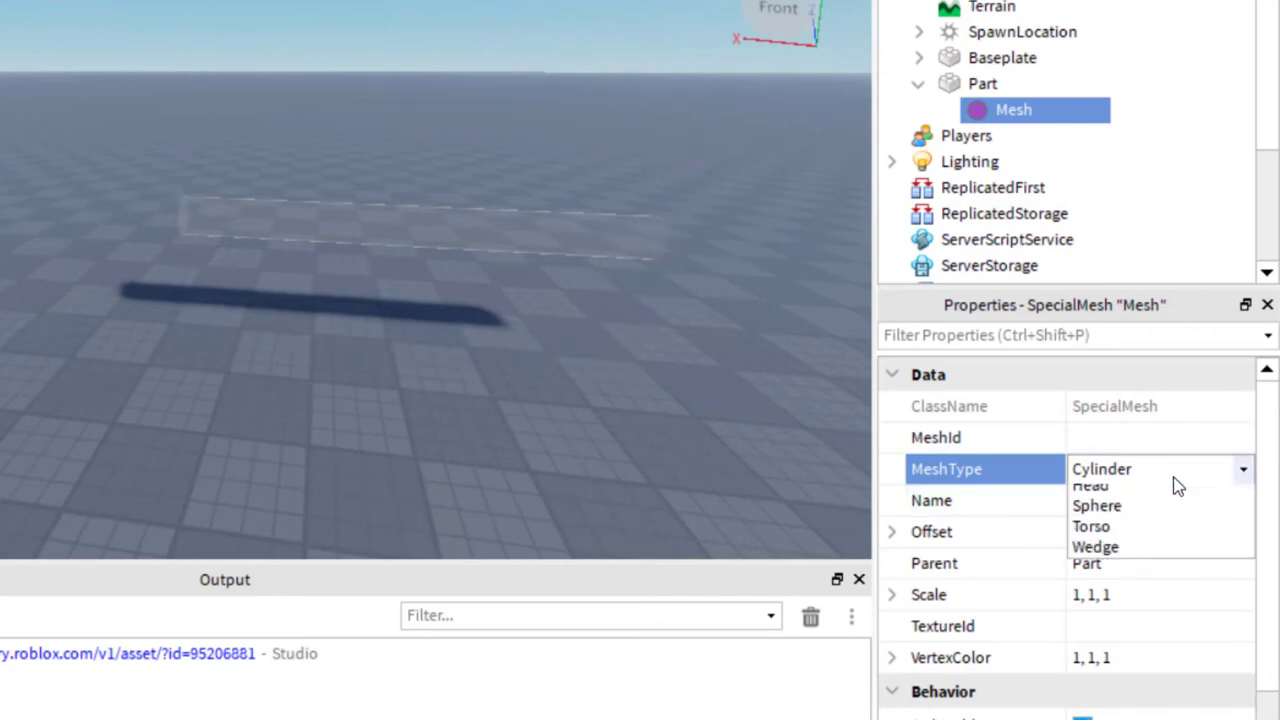
left_click(1166, 578)
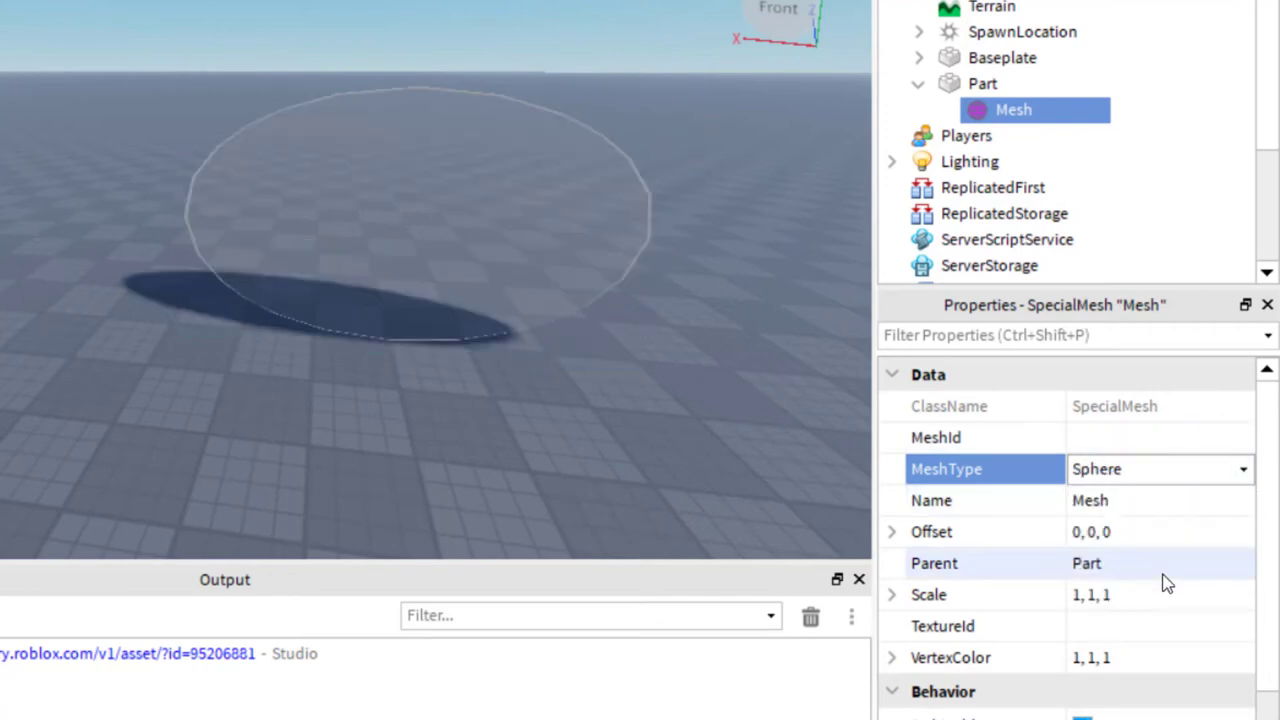
left_click(1124, 475)
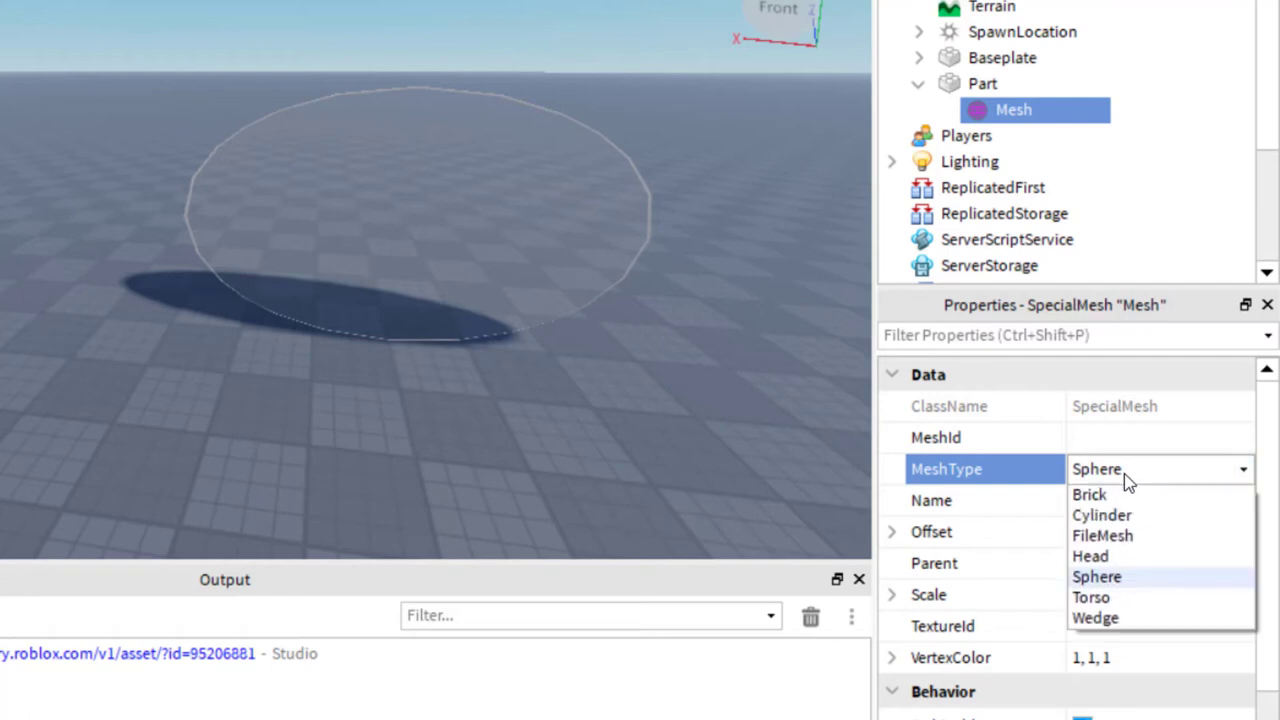
left_click(1135, 495)
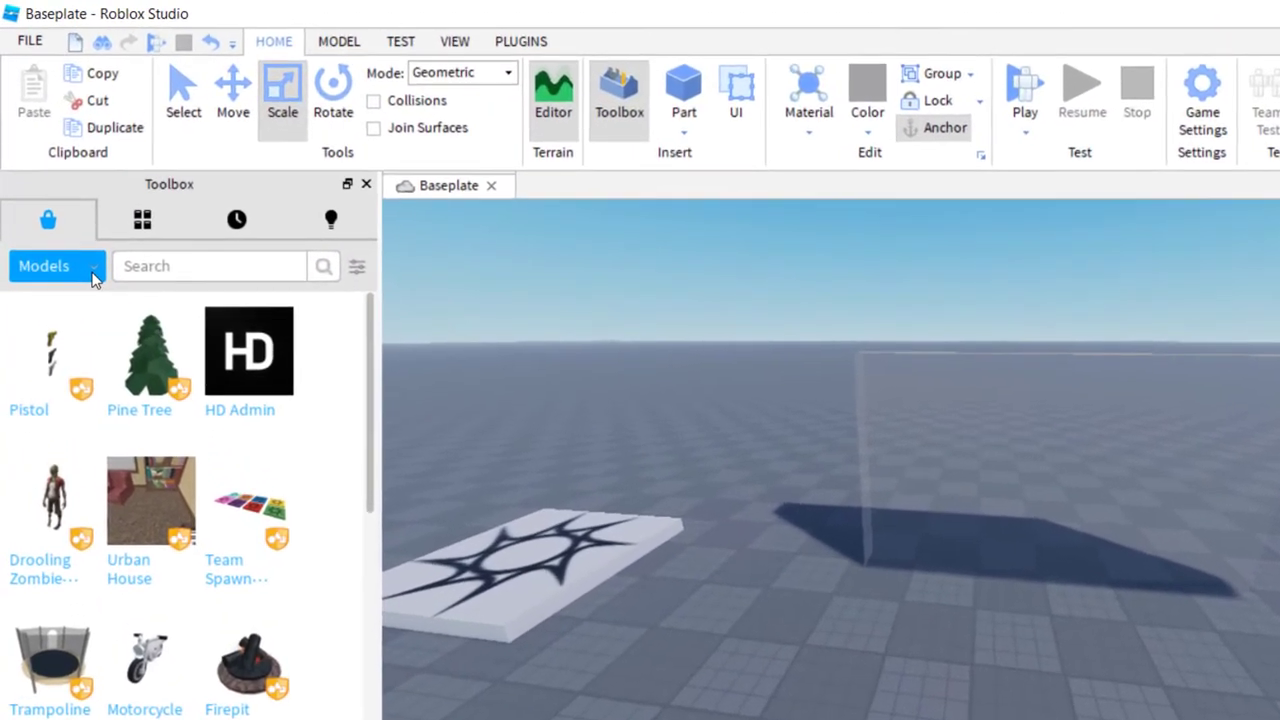
Step: Search Toolbox Images for 'forcefield' and copy the blue ForceField image's asset ID
left_click(65, 196)
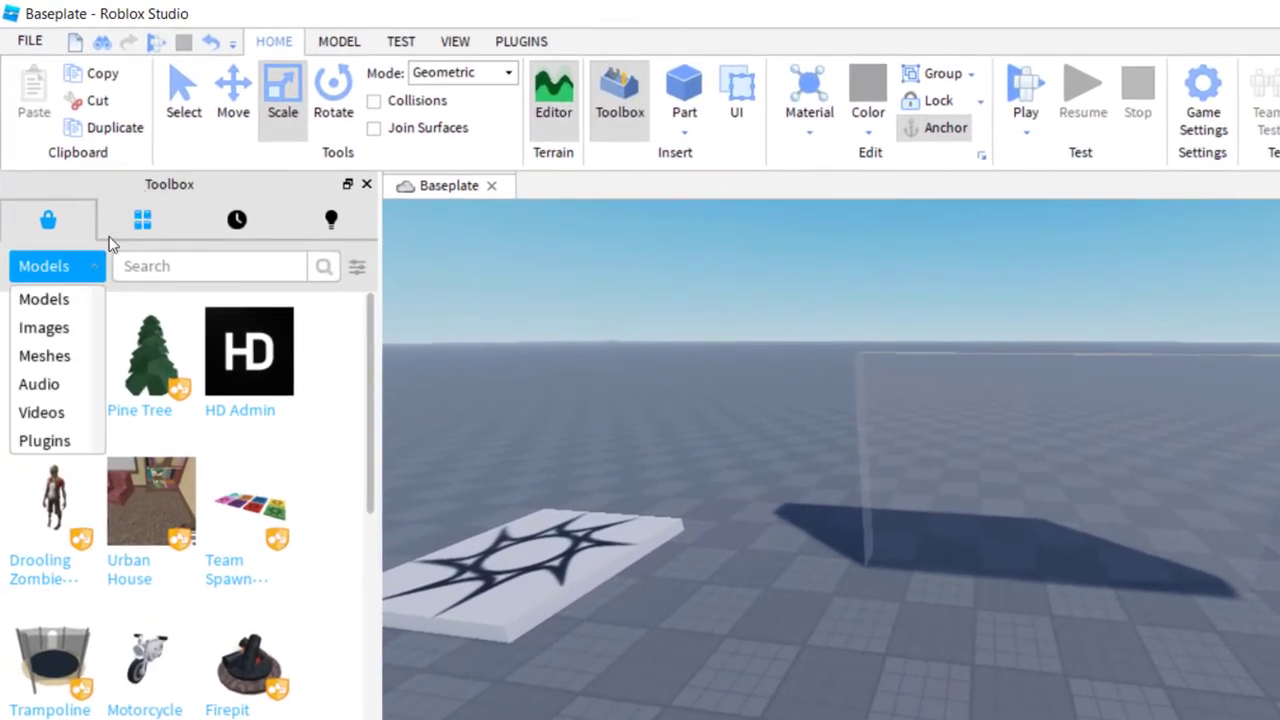
left_click(57, 339)
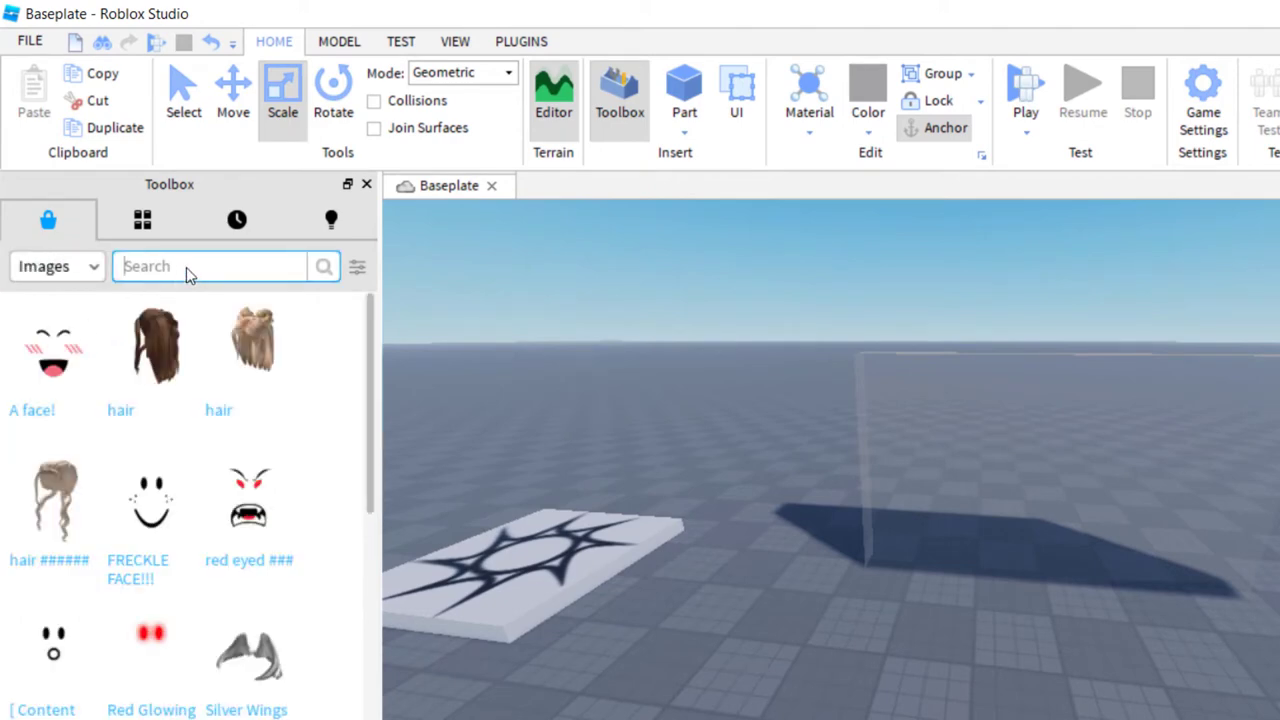
type("forcefield")
key("Return")
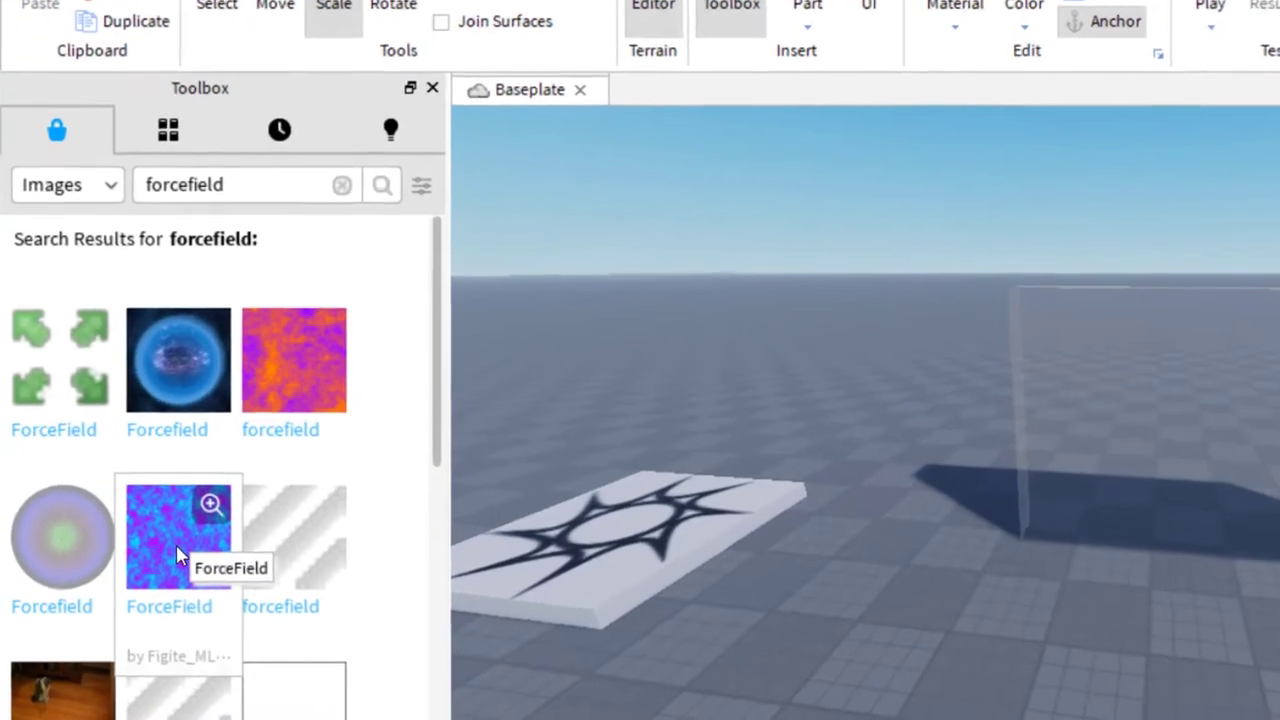
right_click(178, 556)
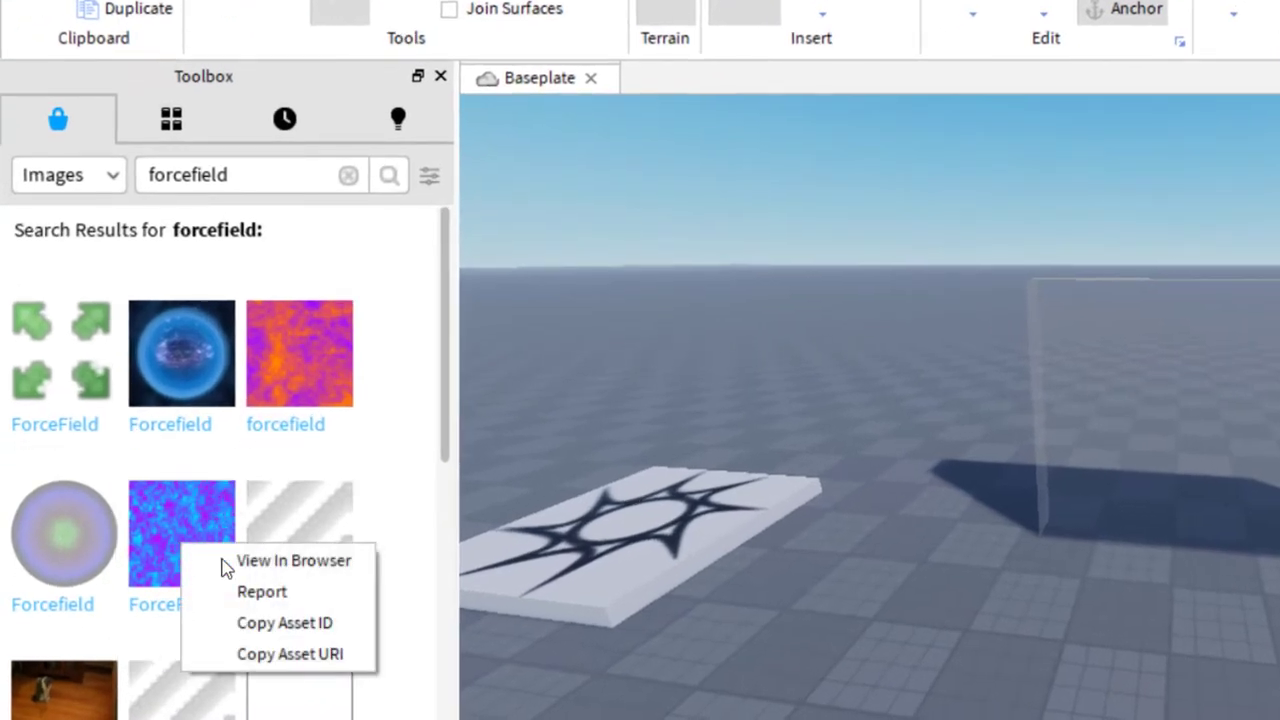
left_click(288, 623)
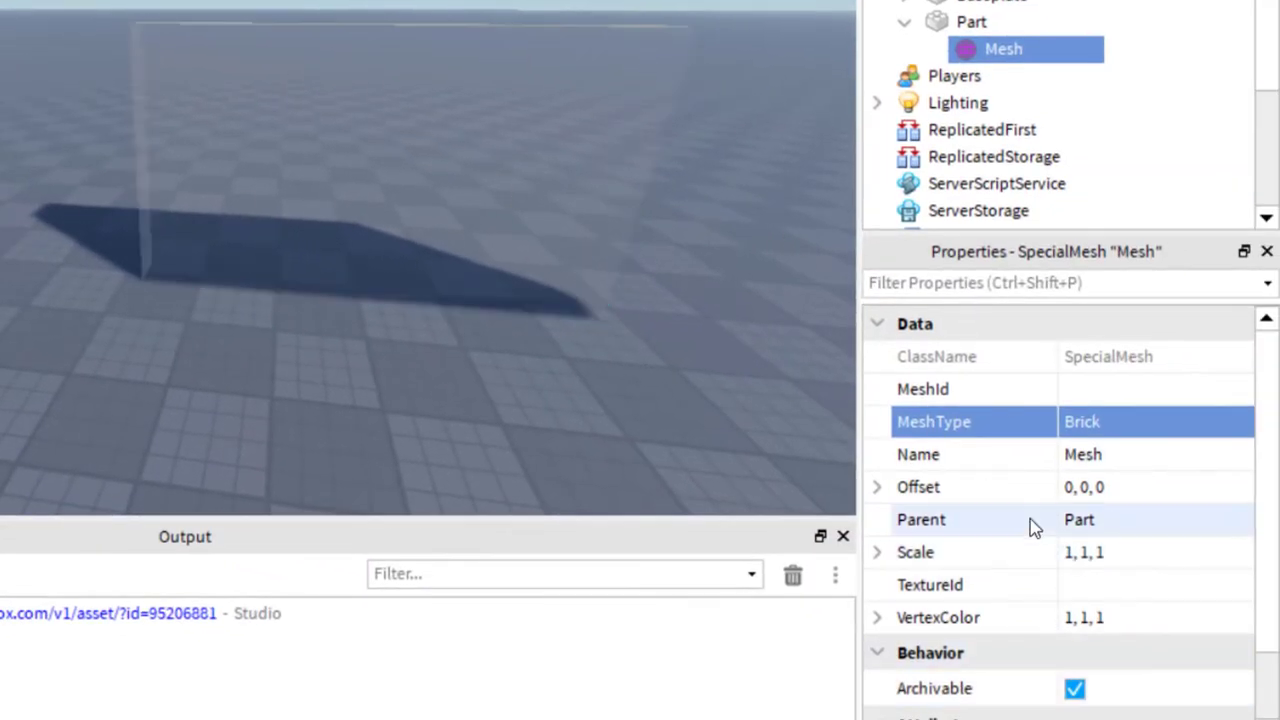
left_click(1083, 588)
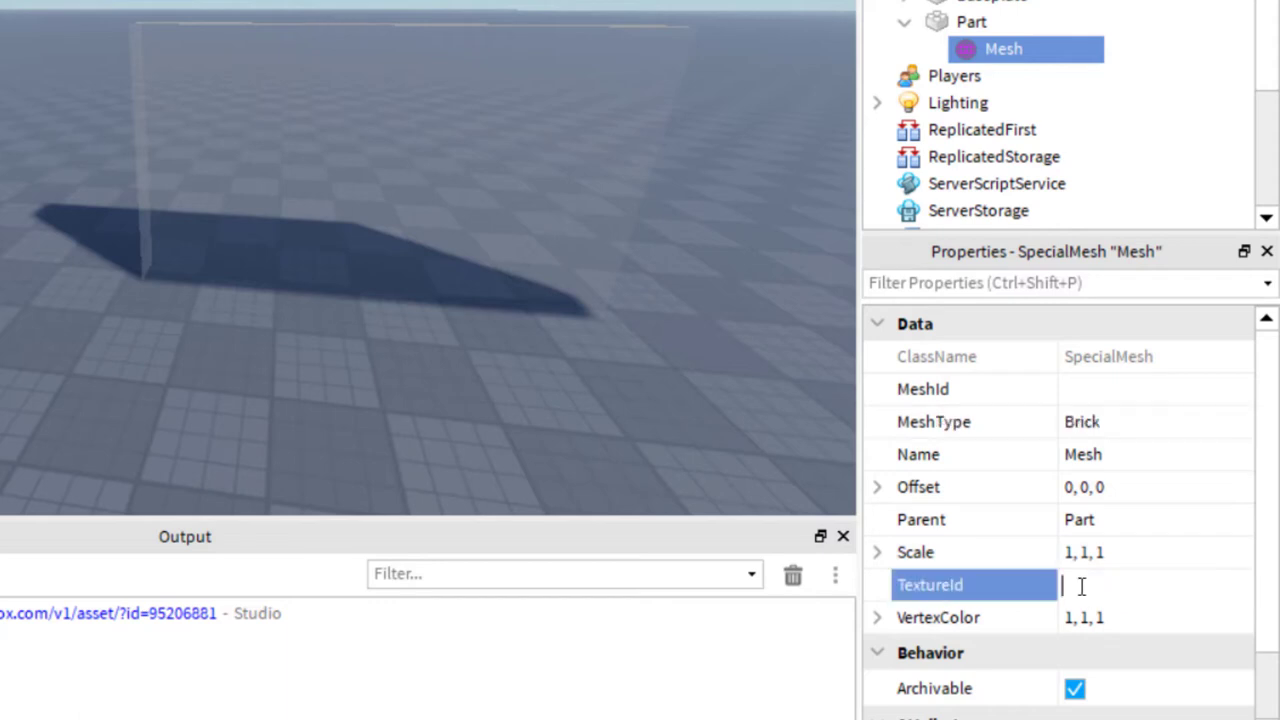
key("ctrl+v")
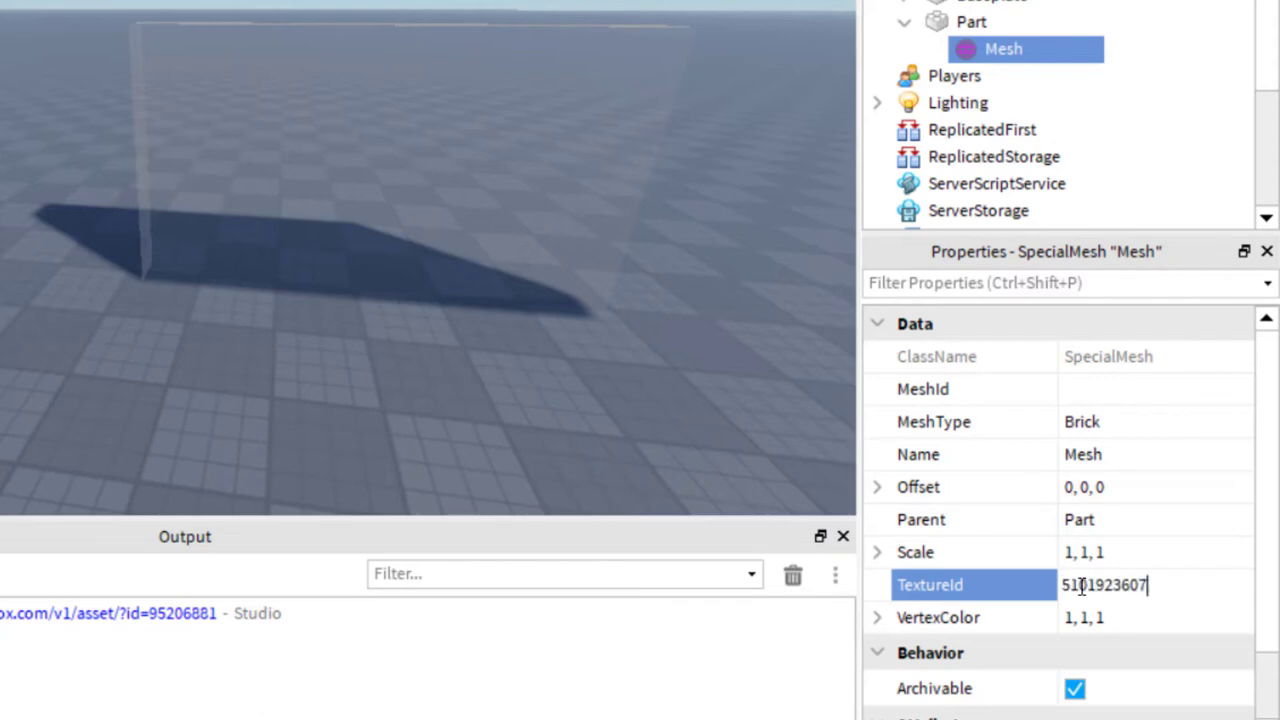
right_click(1160, 585)
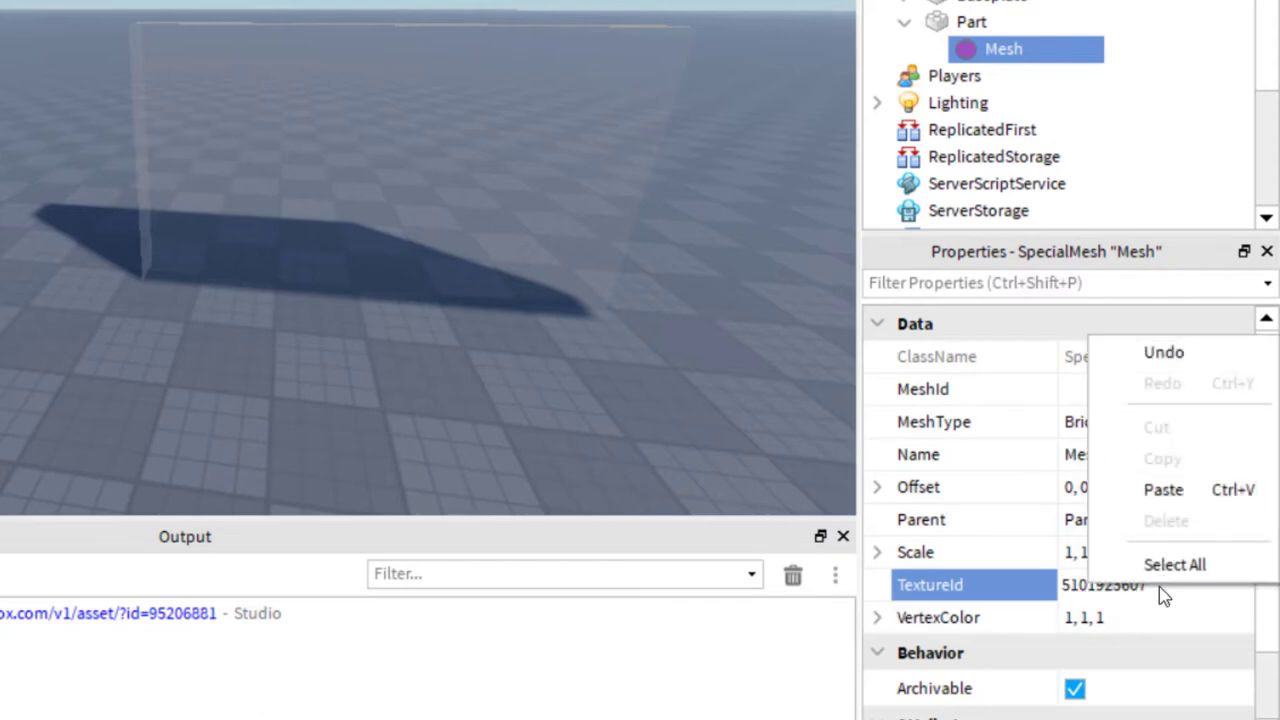
left_click(1163, 595)
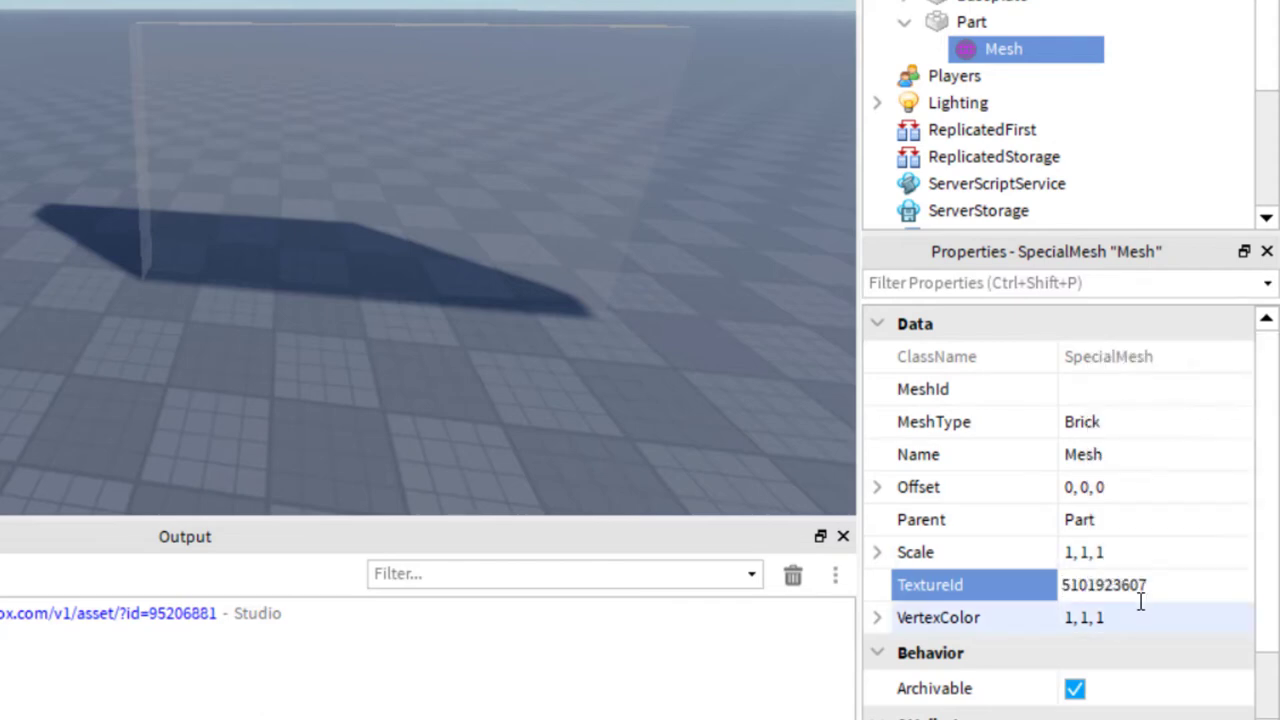
key("Return")
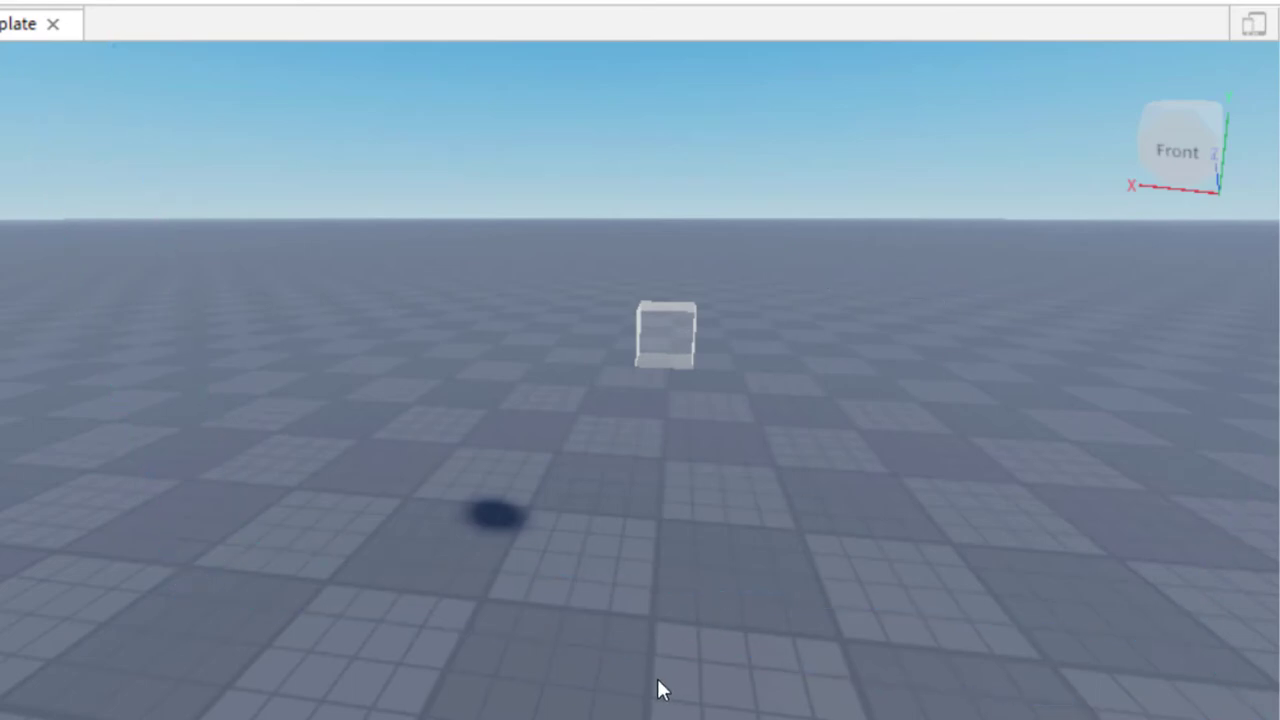
Step: Select Mesh under Part and start editing its VertexColor value of 1, 1, 1
right_click_drag(943, 263, 943, 259)
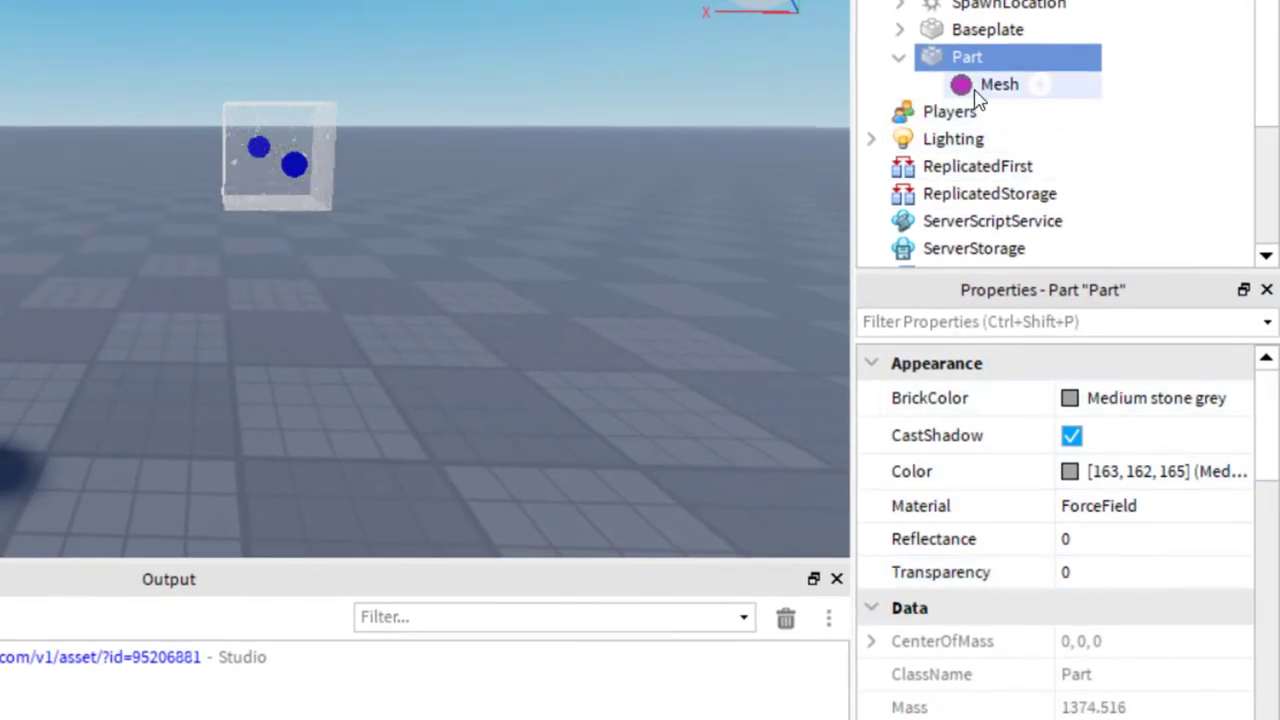
left_click(976, 89)
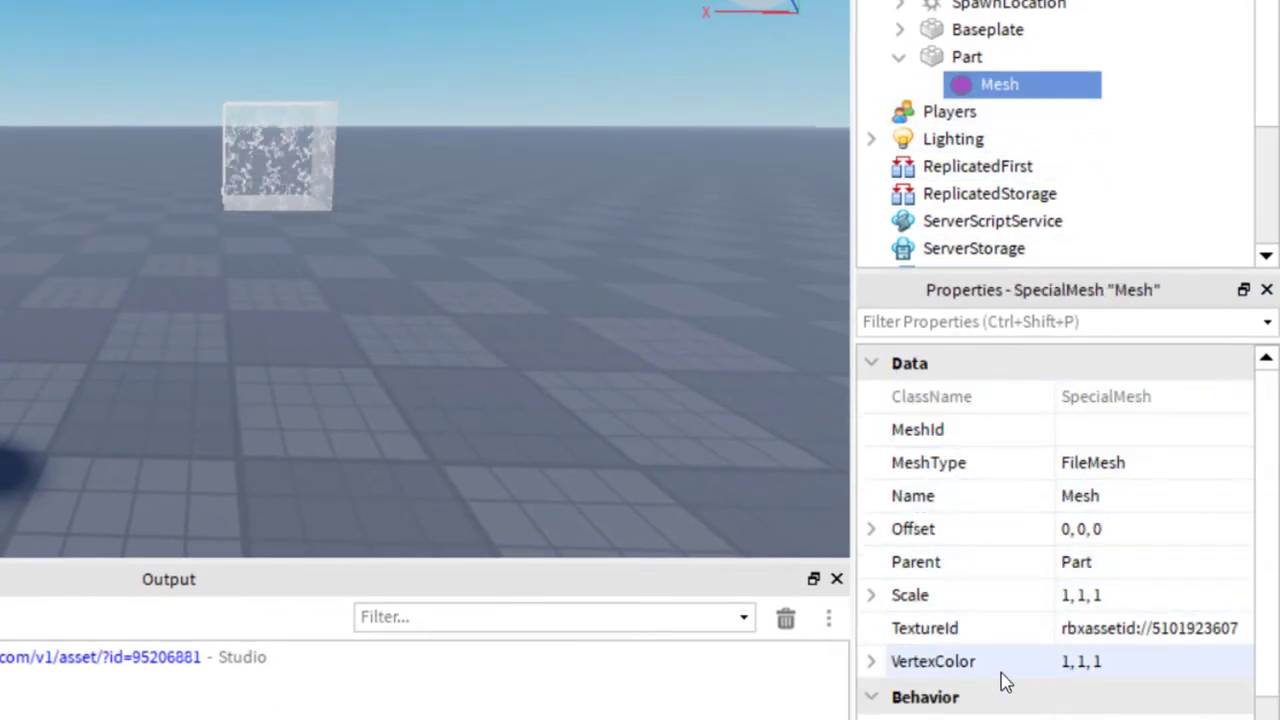
left_click(1072, 672)
left_click(1074, 672)
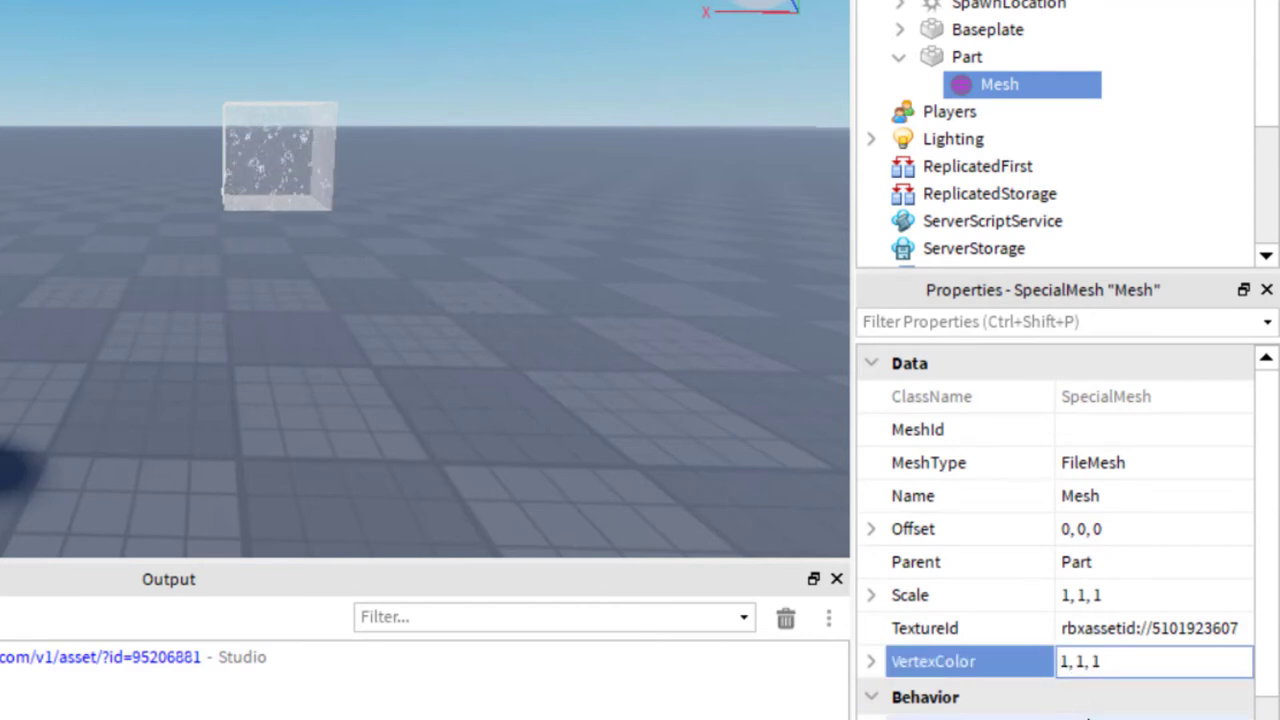
Step: Try VertexColor values 0.5, 1, 1; 0.2, 1, 1; 1, 5, 1; and 1, 10, 1
key("BackSpace")
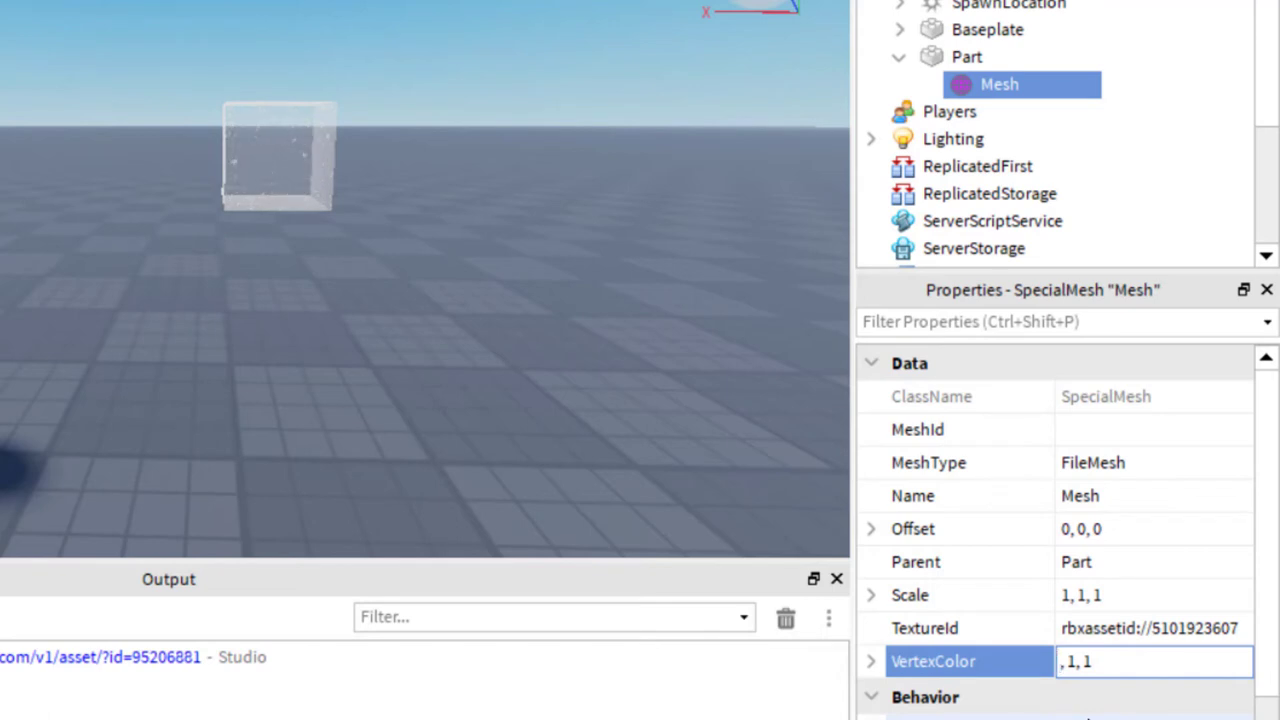
type(".5")
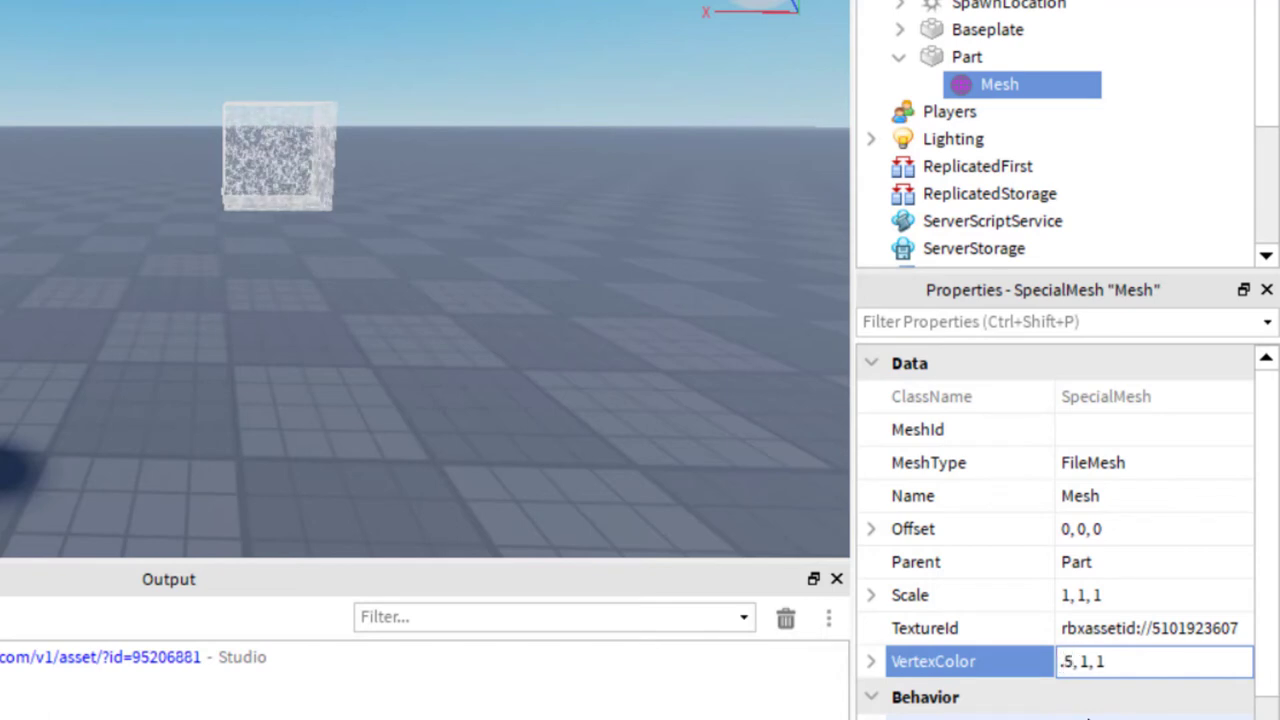
key("Return")
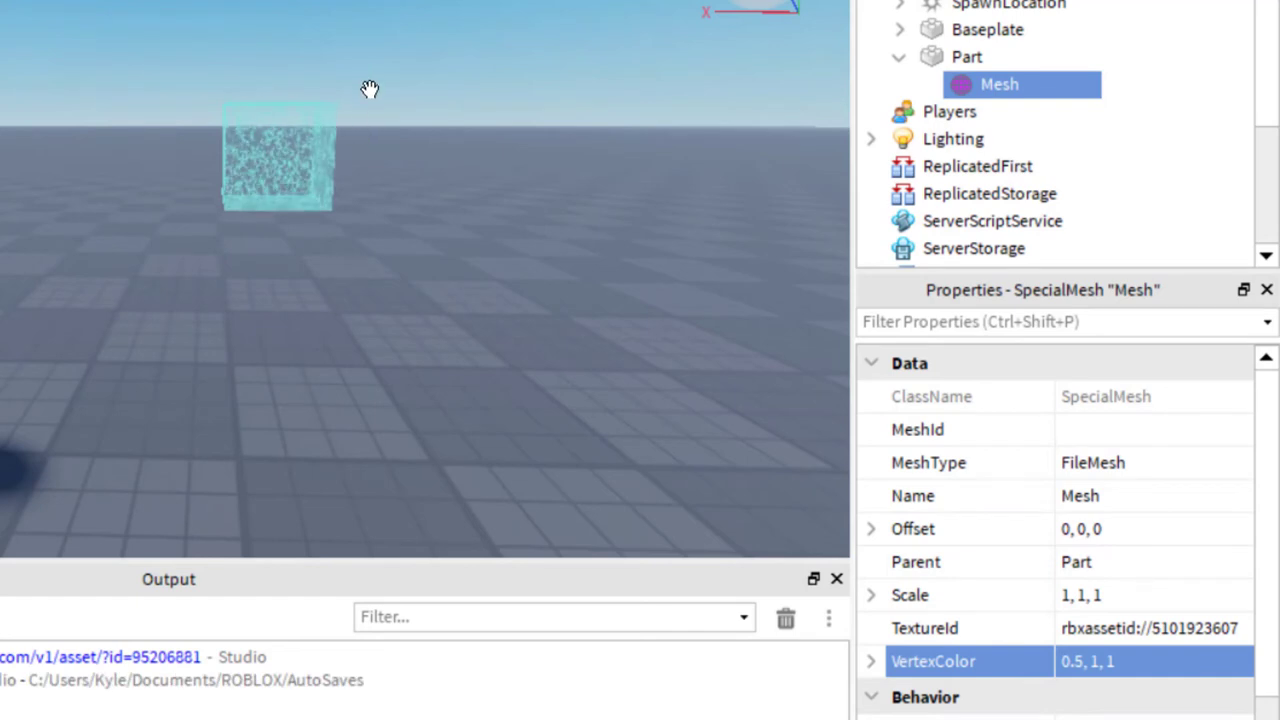
left_click(1092, 670)
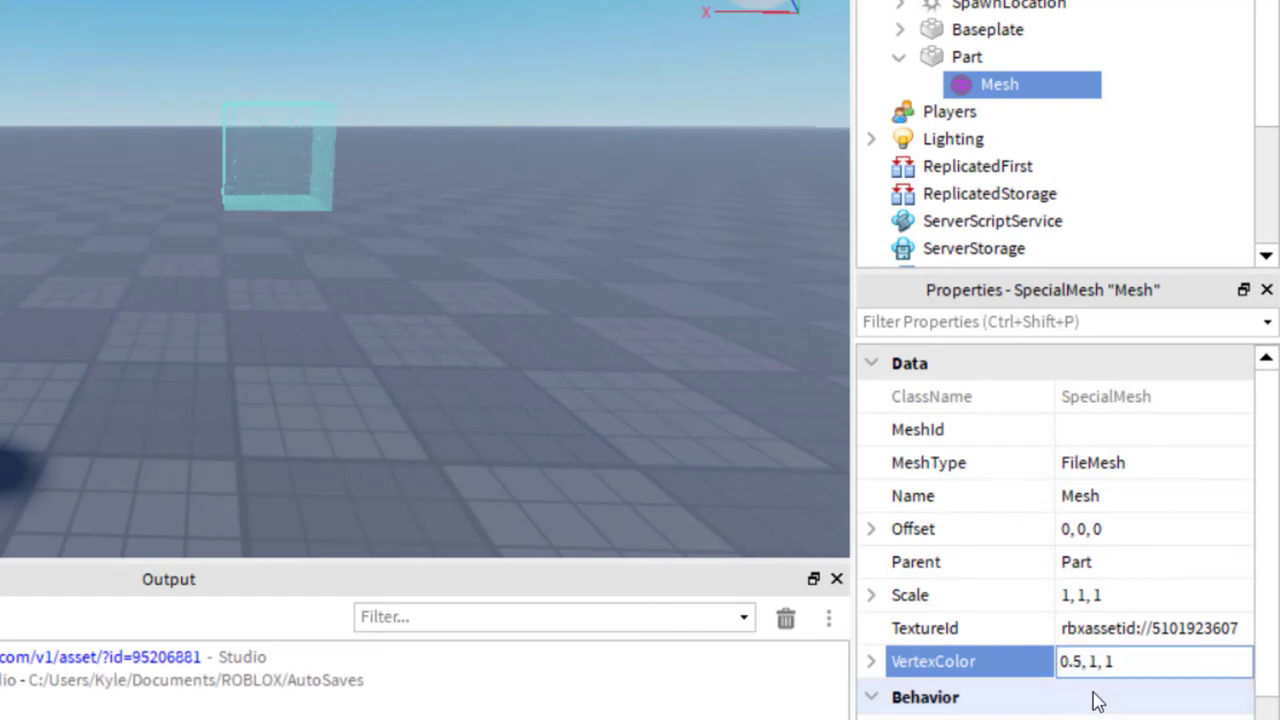
type("2")
key("Return")
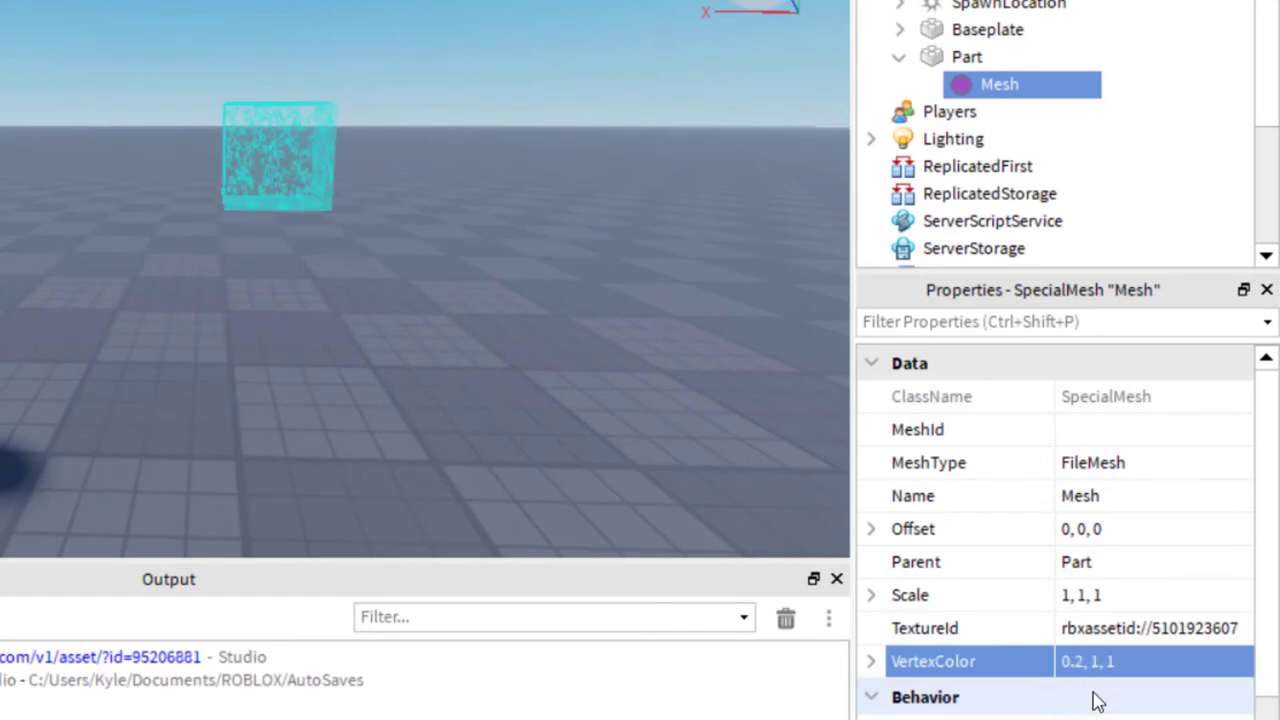
left_click(1093, 669)
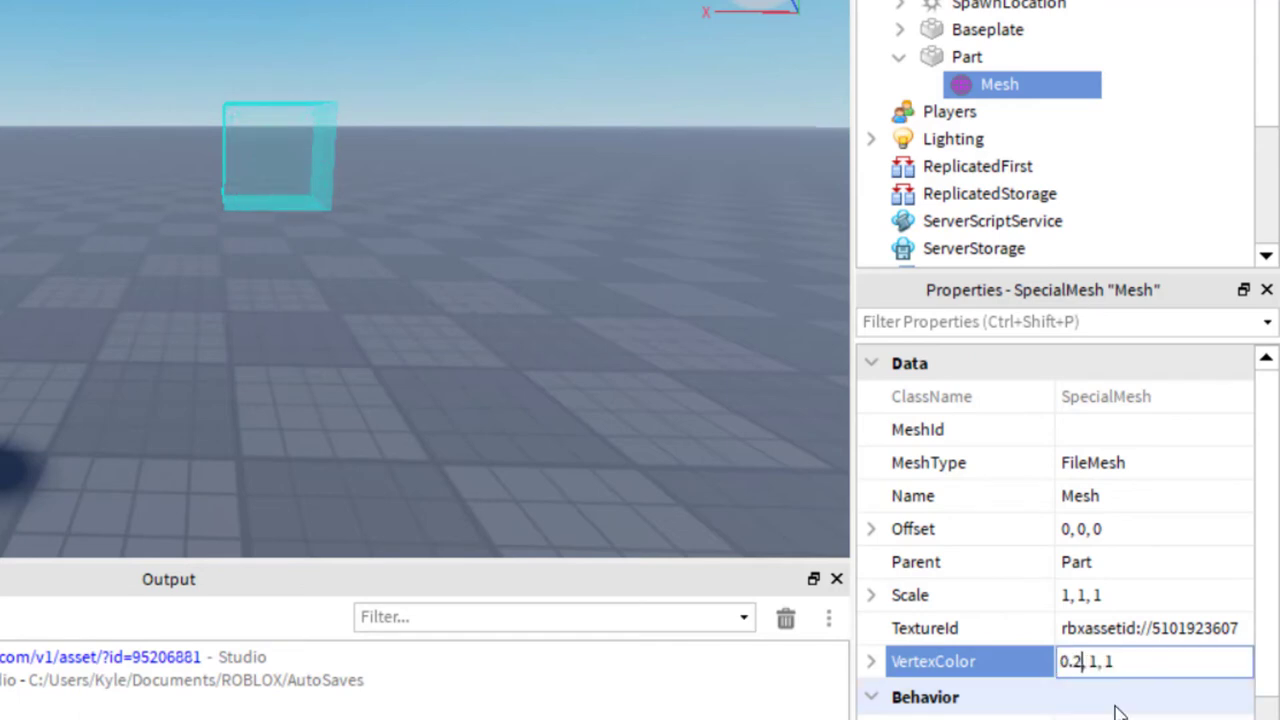
key("BackSpace")
key("BackSpace")
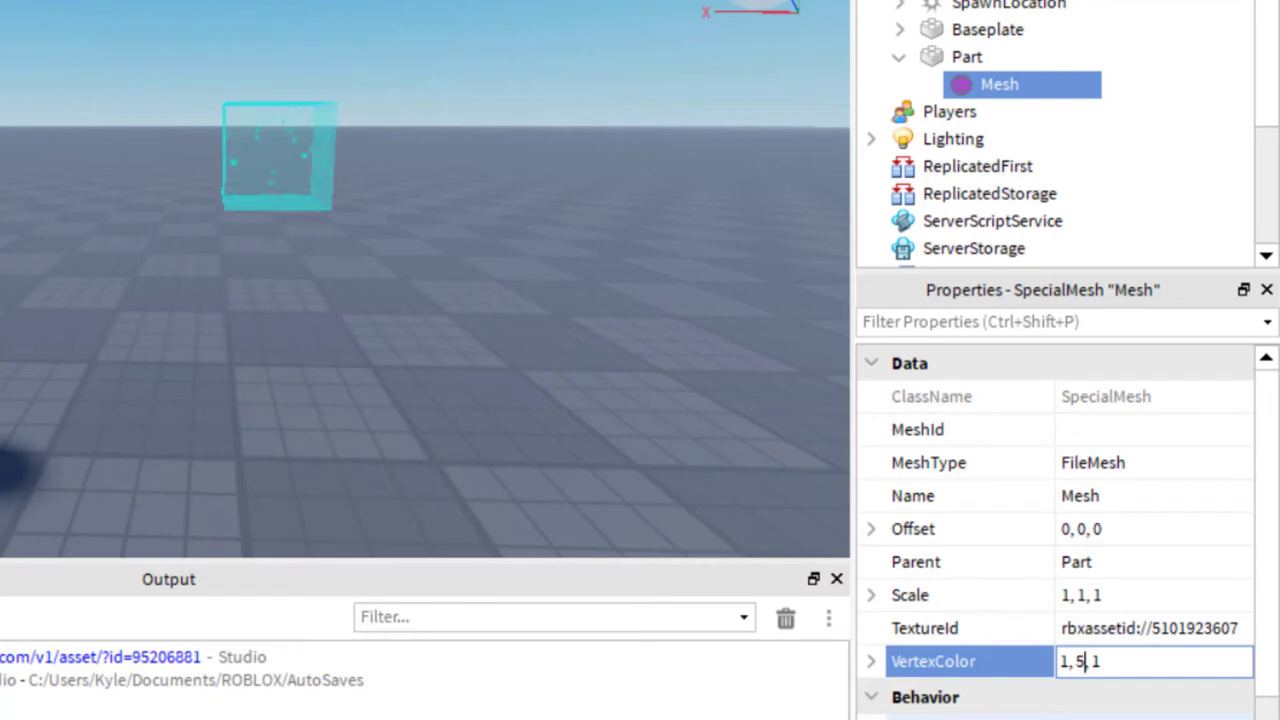
key("Return")
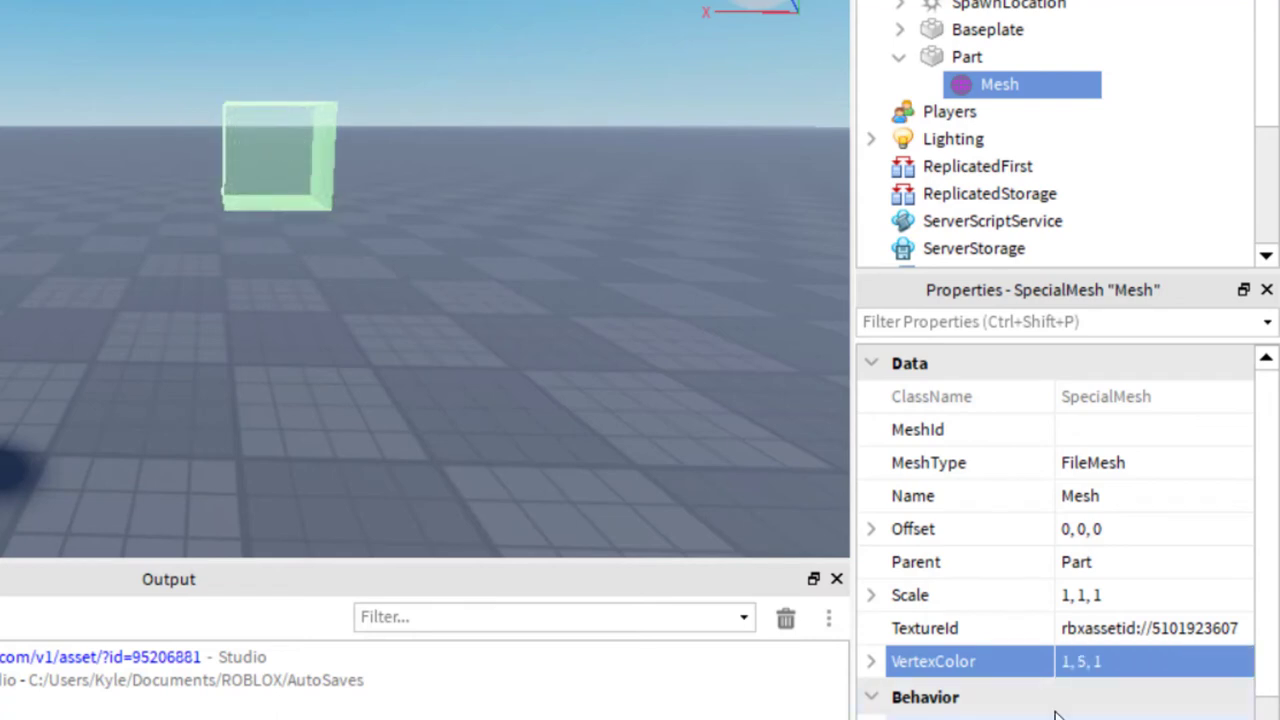
left_click(1093, 668)
left_click(1091, 668)
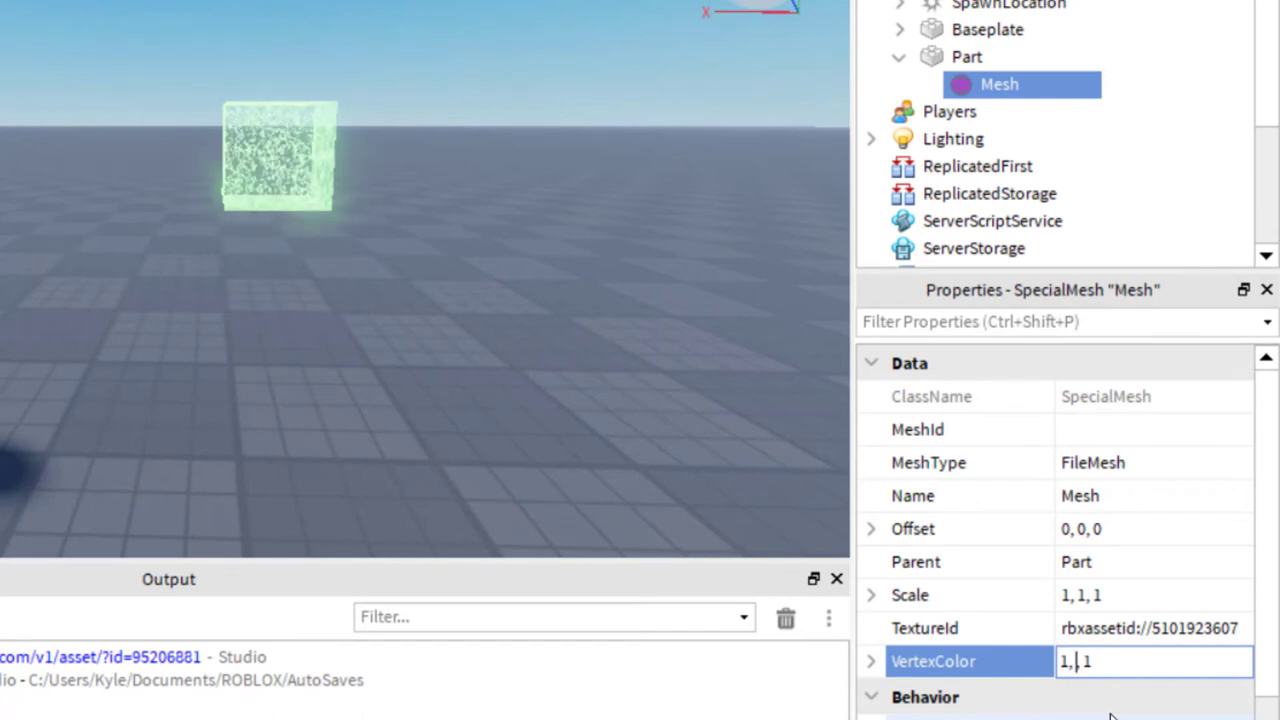
key("Return")
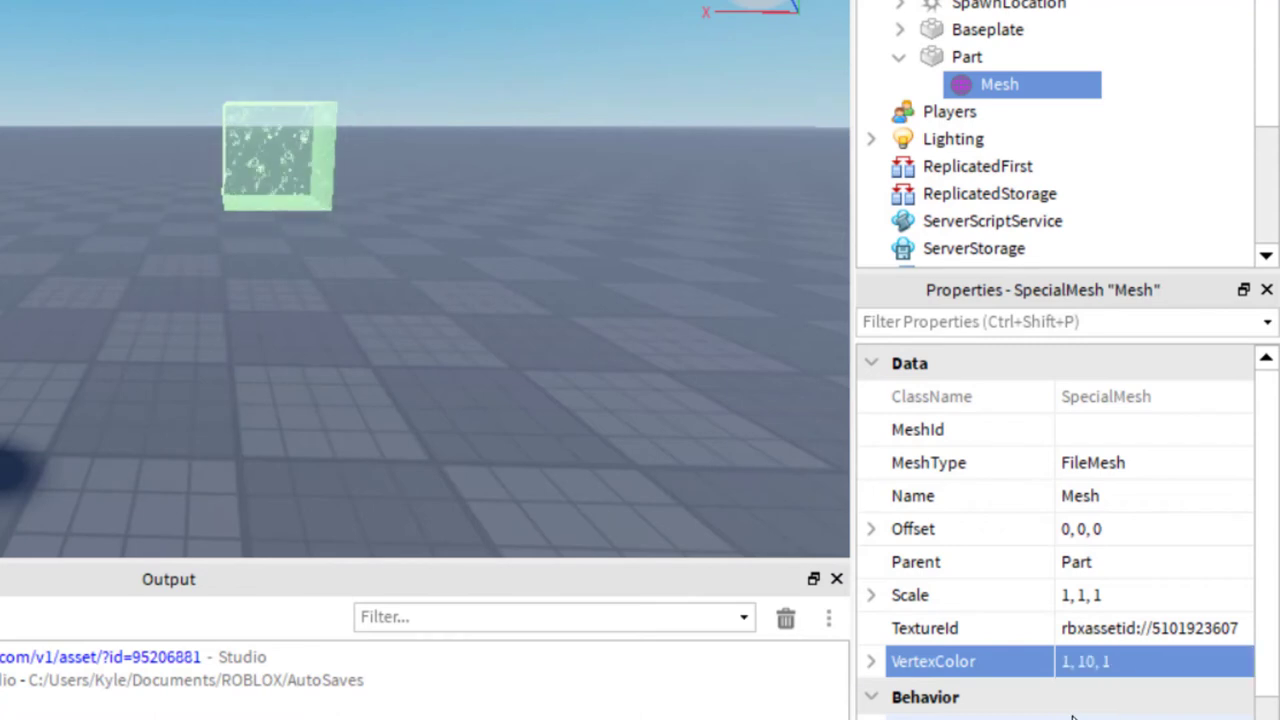
Step: Keep adjusting VertexColor until it settles at 1, 0.5, 1, tinting the cube pink
left_click(1066, 668)
left_click(1068, 666)
type("0")
key("Return")
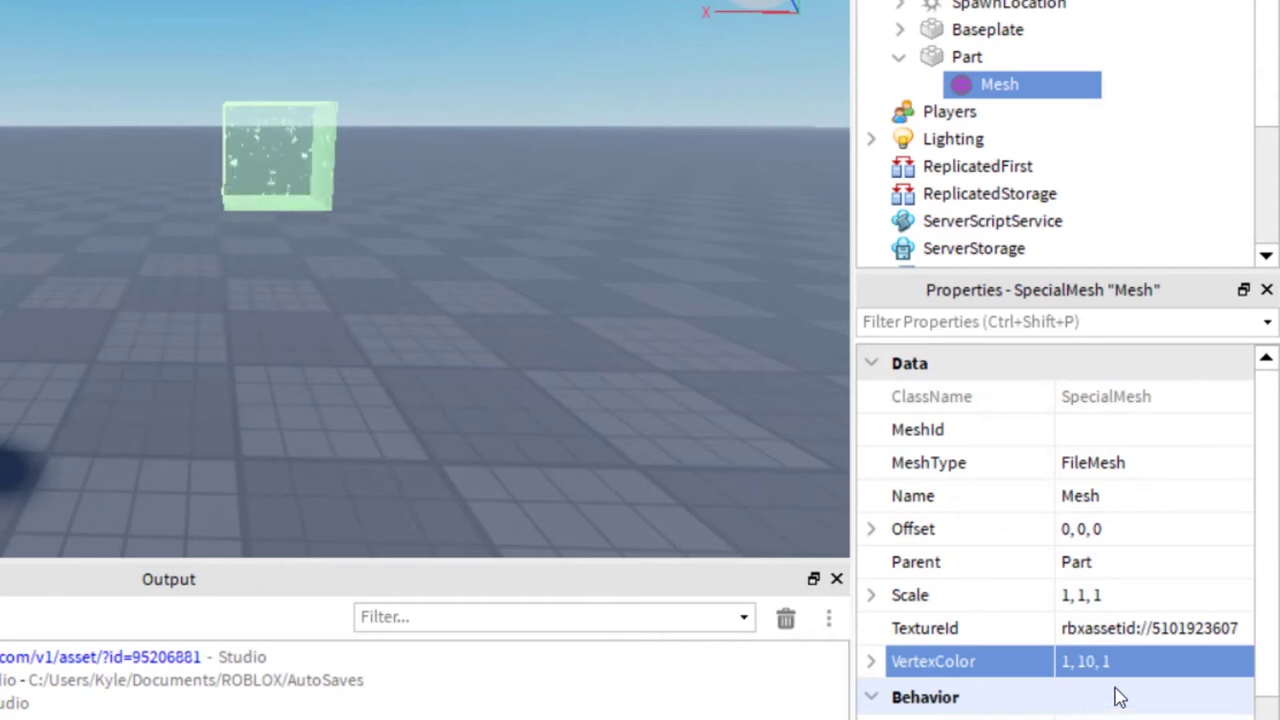
left_click(1077, 660)
left_click(1072, 667)
type("0")
key("Return")
left_click(1087, 672)
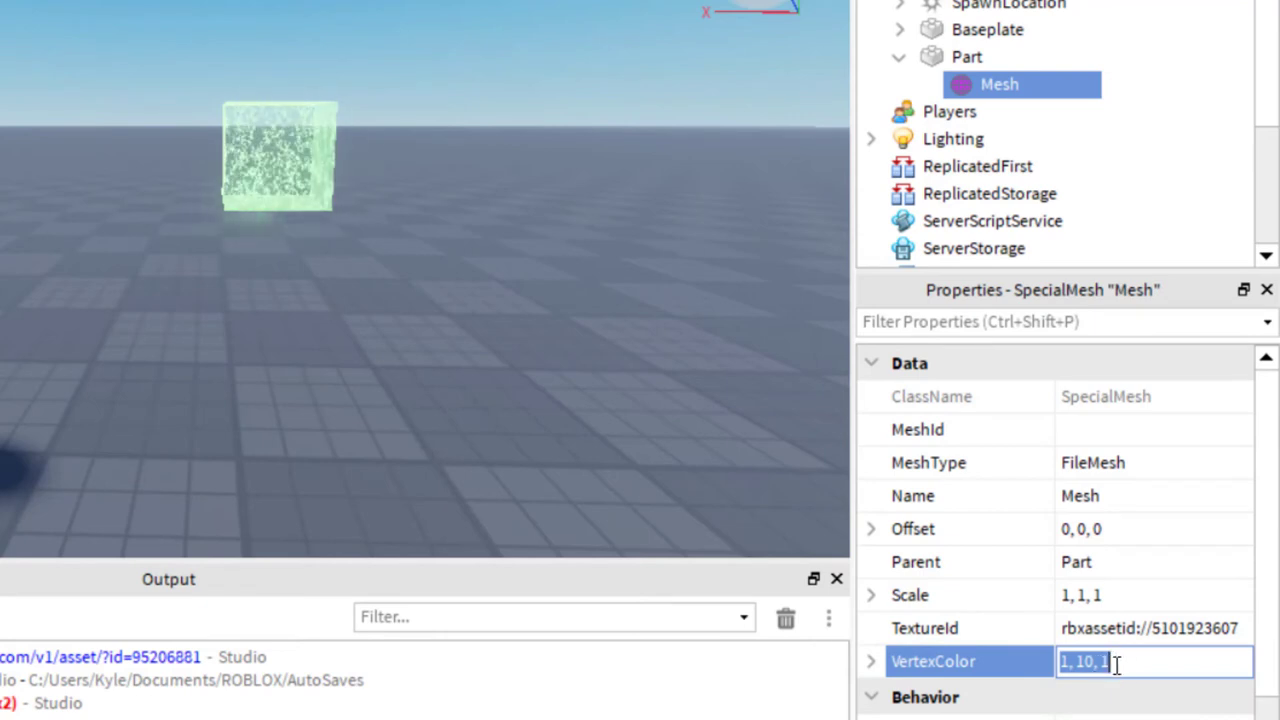
left_click(1104, 665)
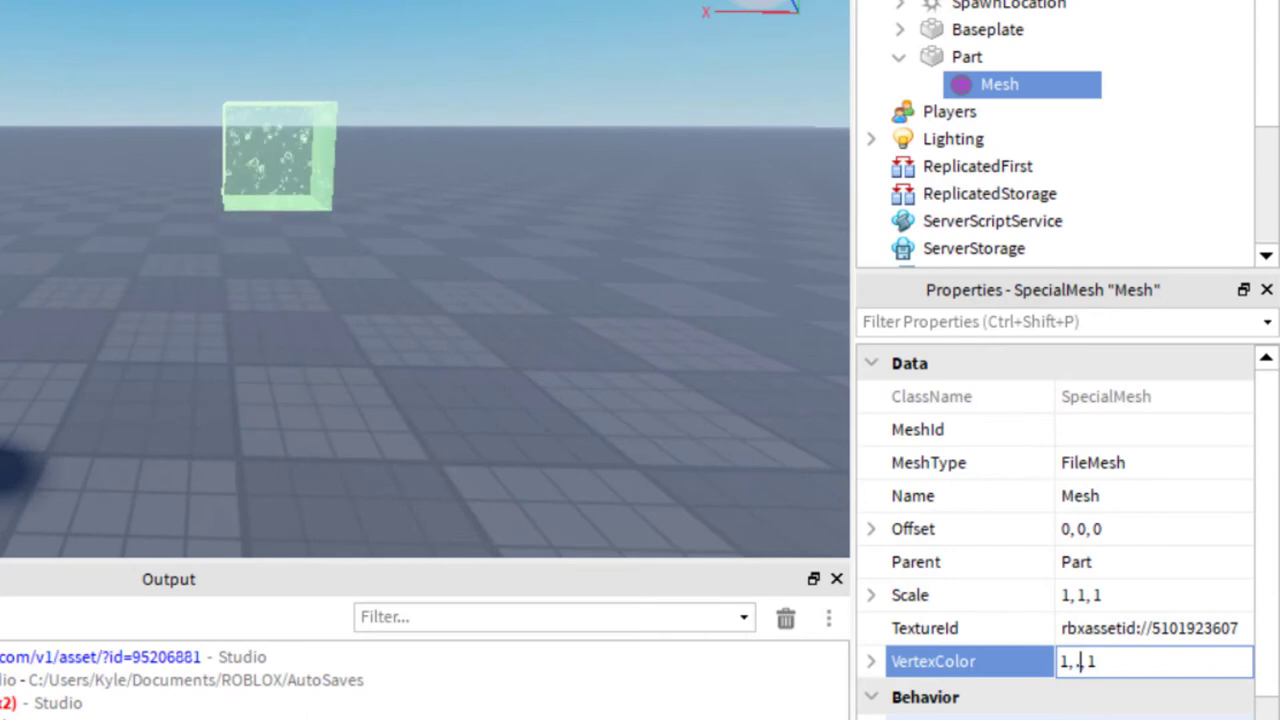
key("Return")
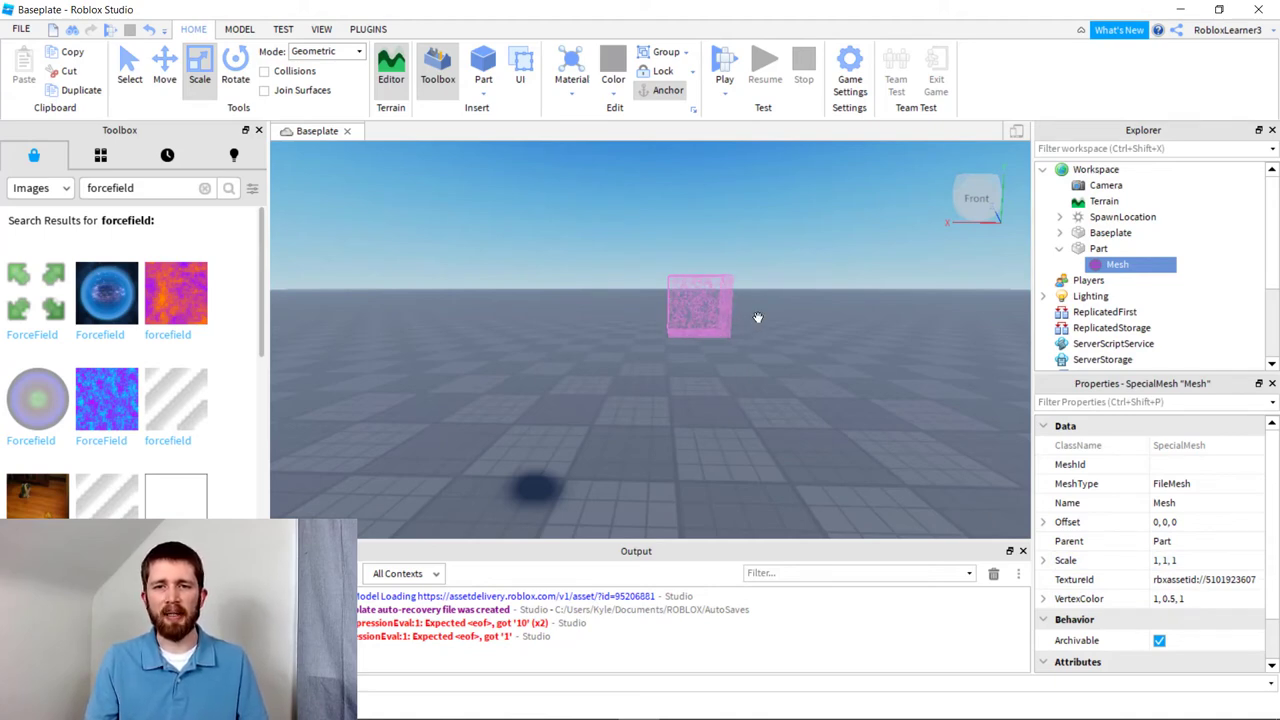
right_click_drag(757, 317, 594, 397)
left_click(594, 397)
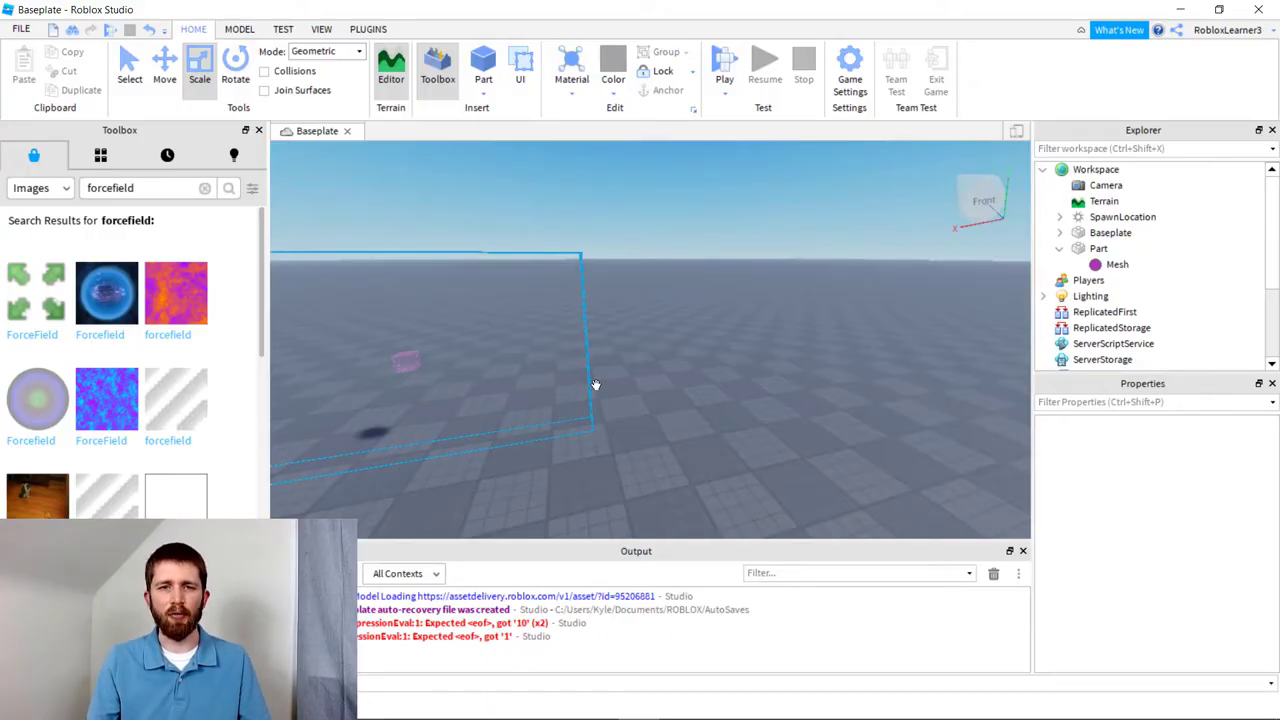
right_click_drag(785, 410, 785, 411)
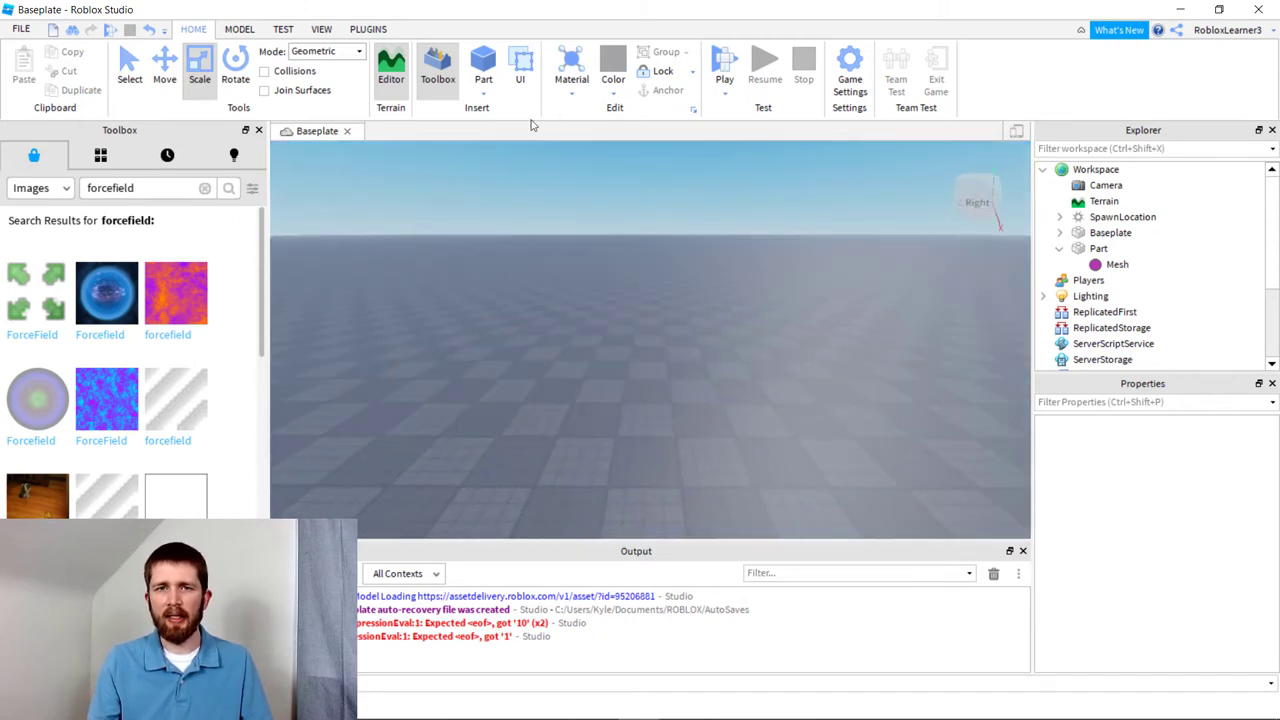
Step: Insert a MeshPart via Insert Object, move it closer, and stretch it into an upright panel
right_click(599, 408)
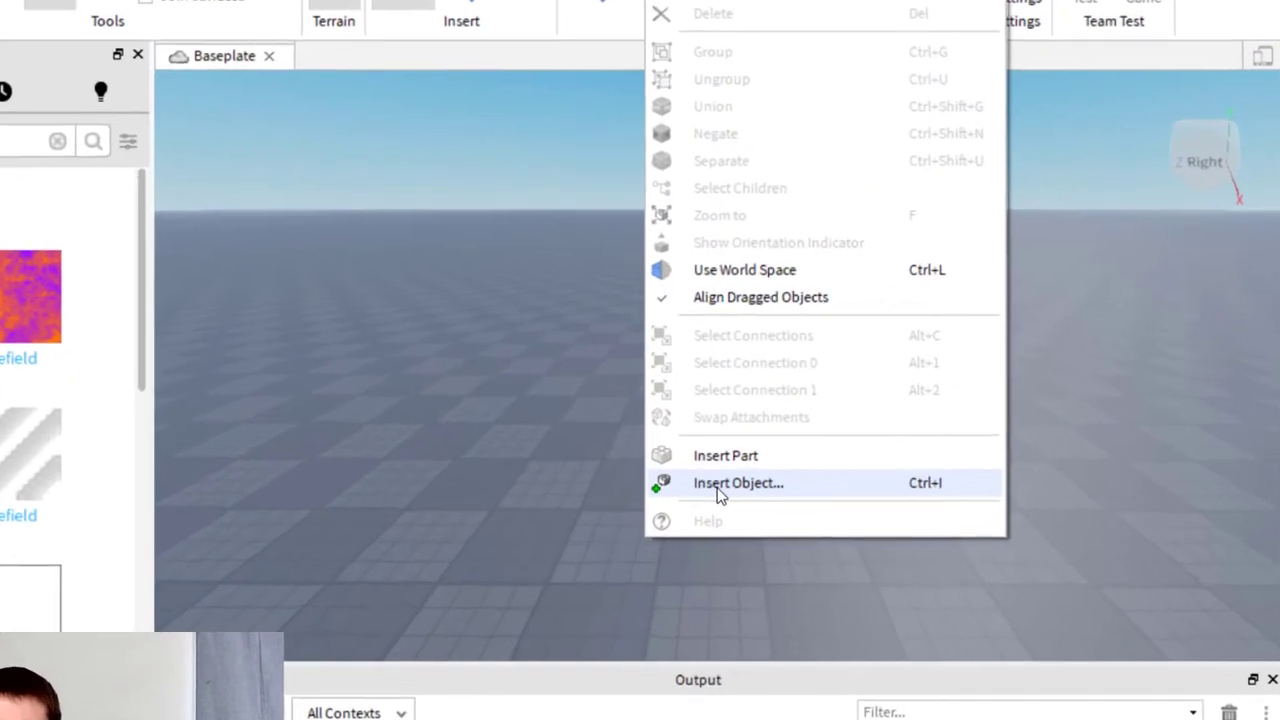
left_click(706, 483)
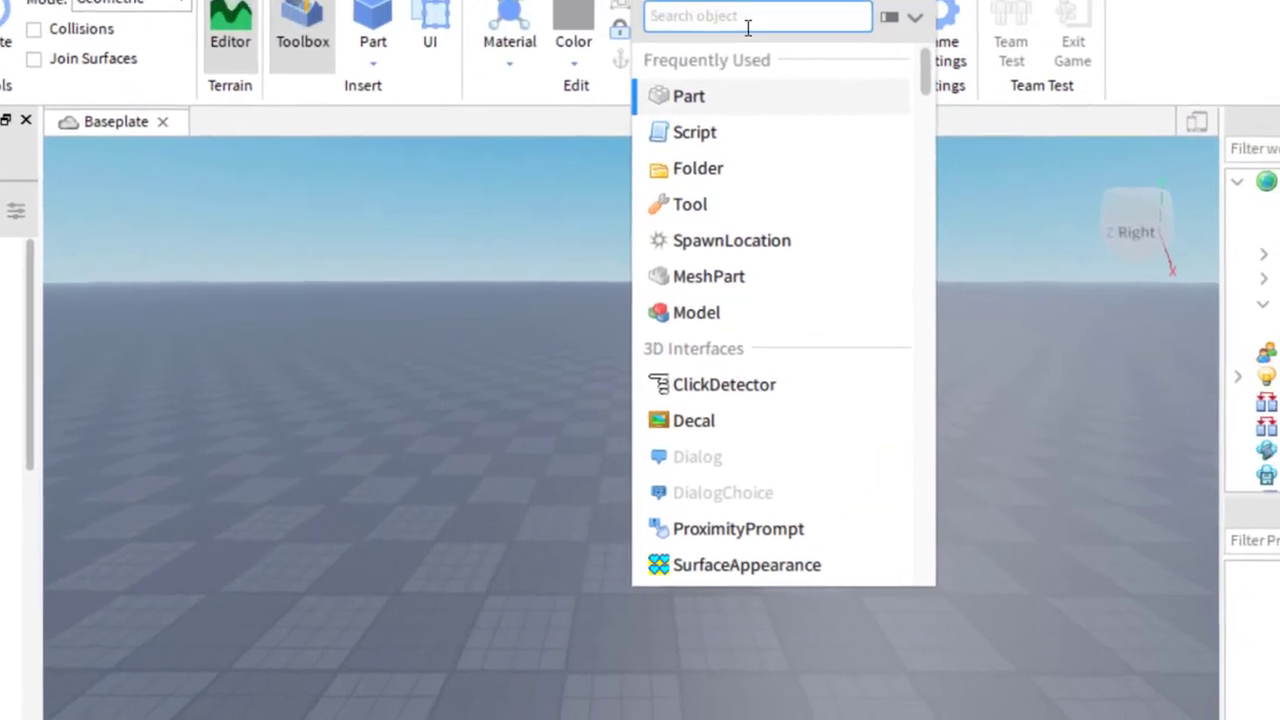
type("mesh")
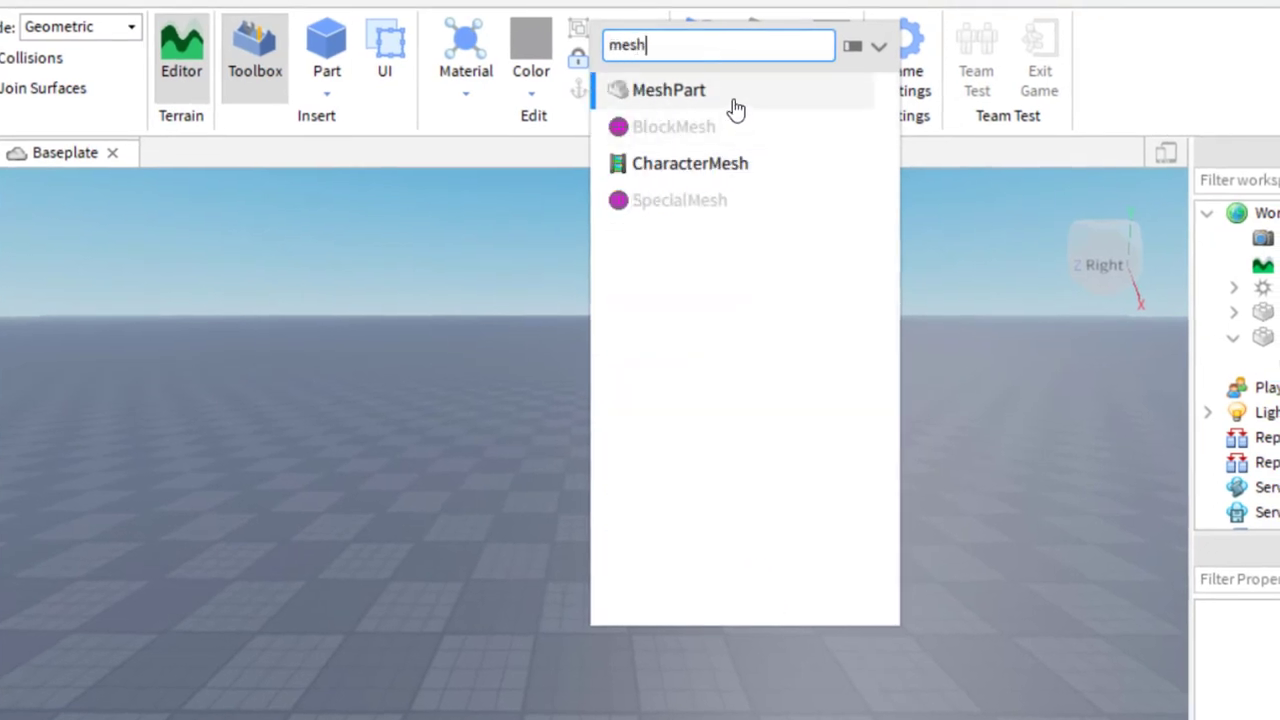
left_click(733, 98)
left_click_drag(586, 494, 968, 602)
left_click_drag(484, 597, 440, 596)
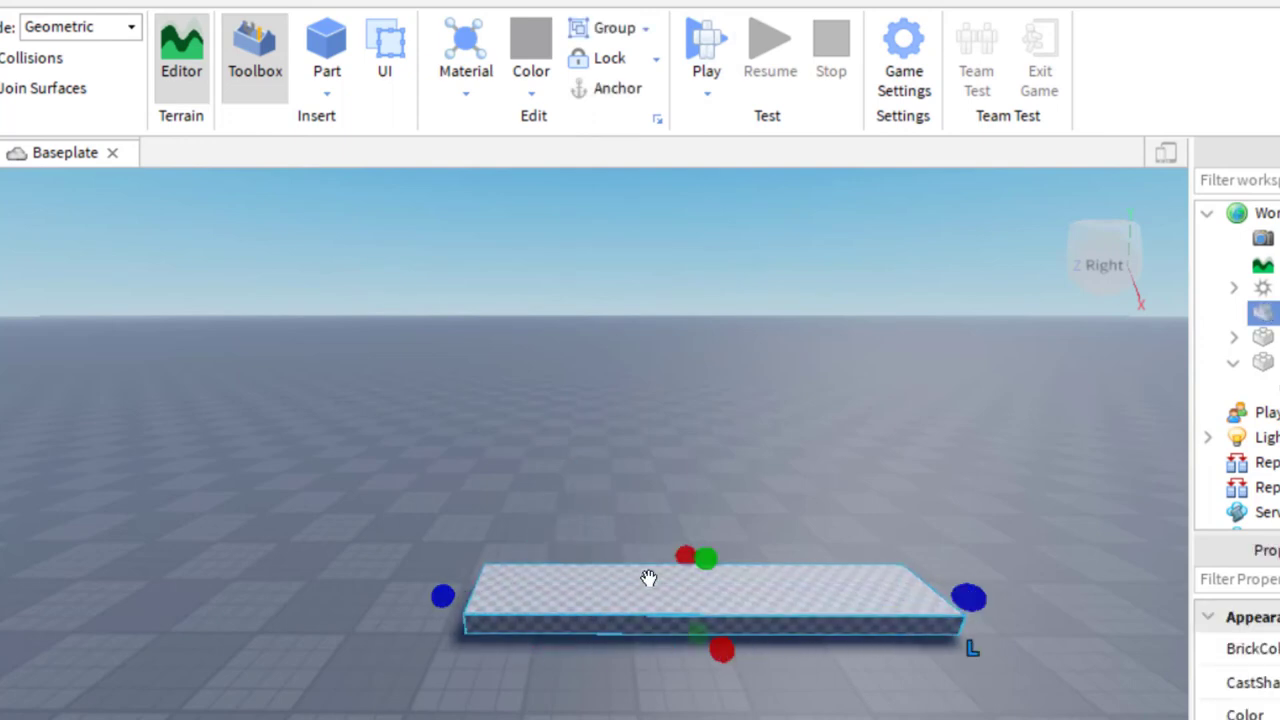
left_click_drag(714, 563, 634, 348)
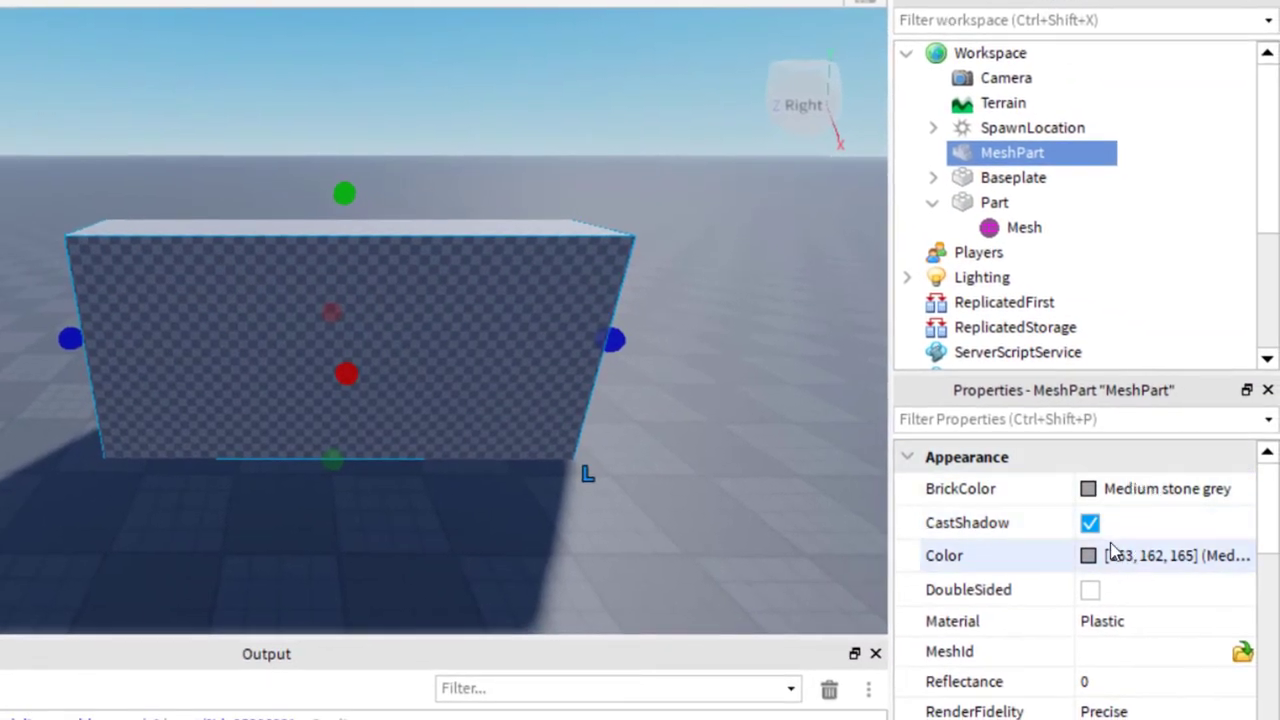
Step: Set the MeshPart's Material to ForceField, then trim and reposition the panel
left_click(1136, 632)
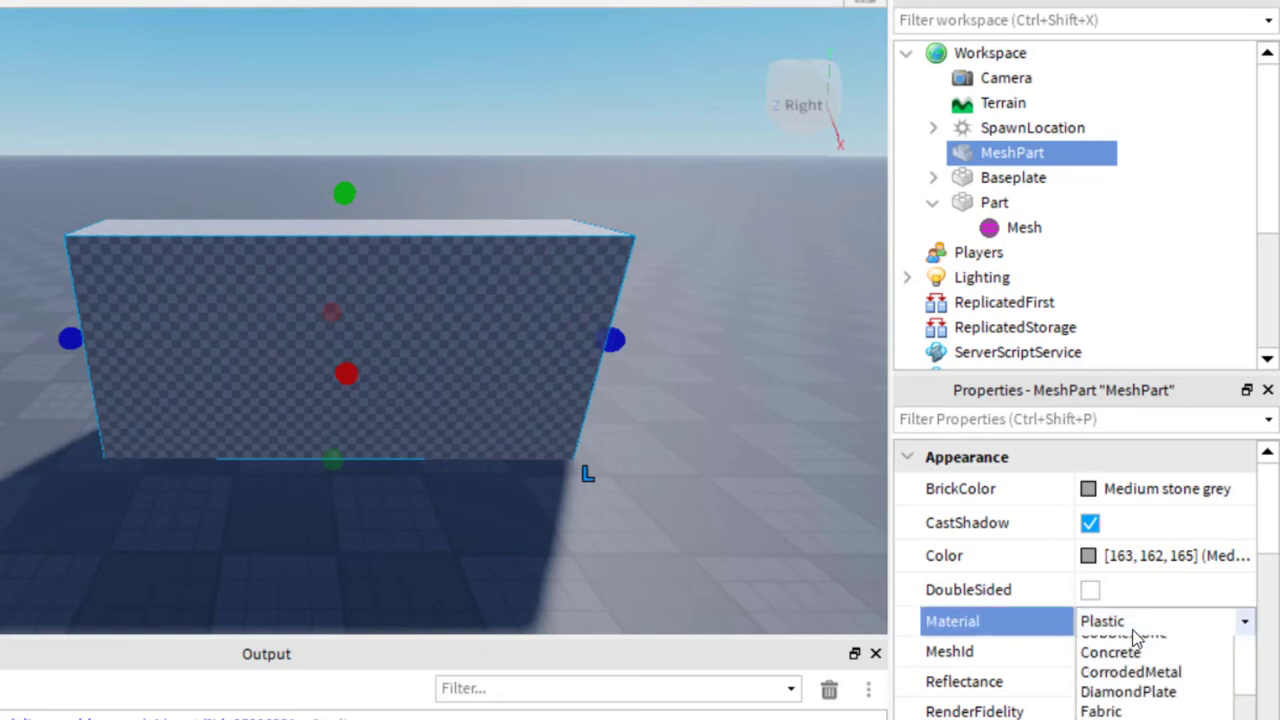
scroll(1140, 650, "down", 1)
left_click(1143, 648)
right_click_drag(478, 452, 478, 452)
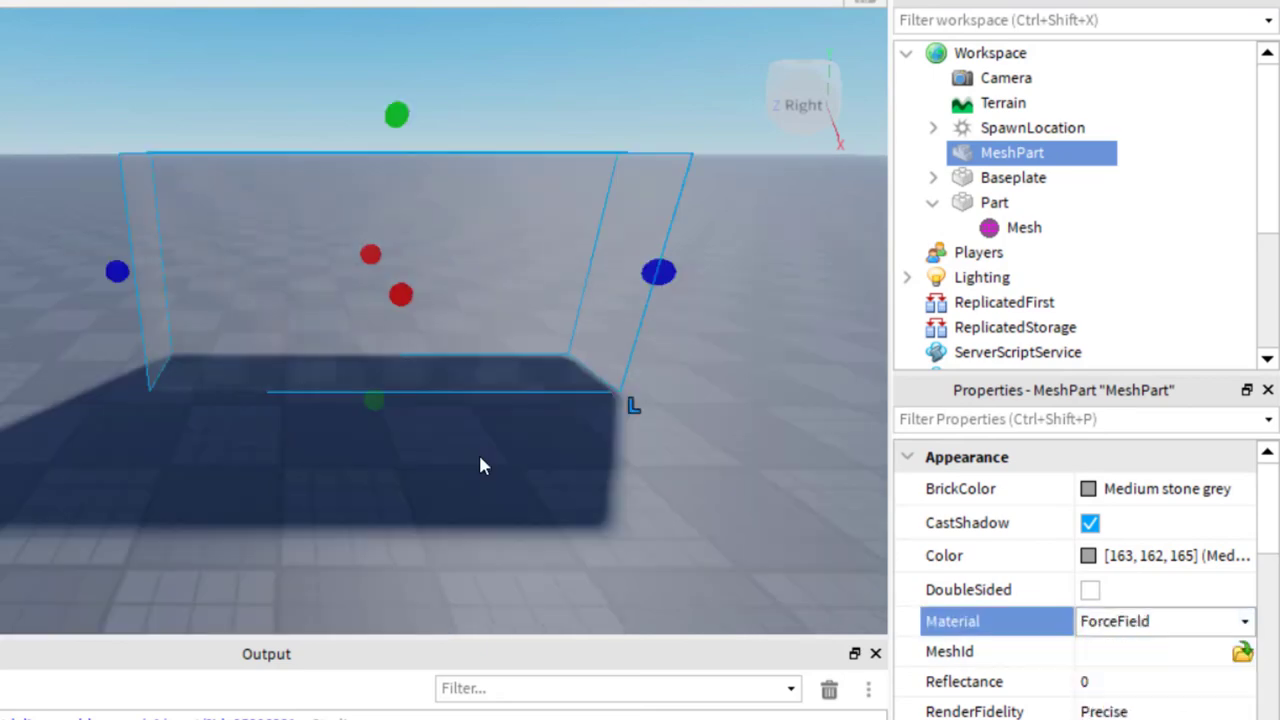
left_click_drag(667, 276, 517, 276)
left_click_drag(320, 114, 328, 200)
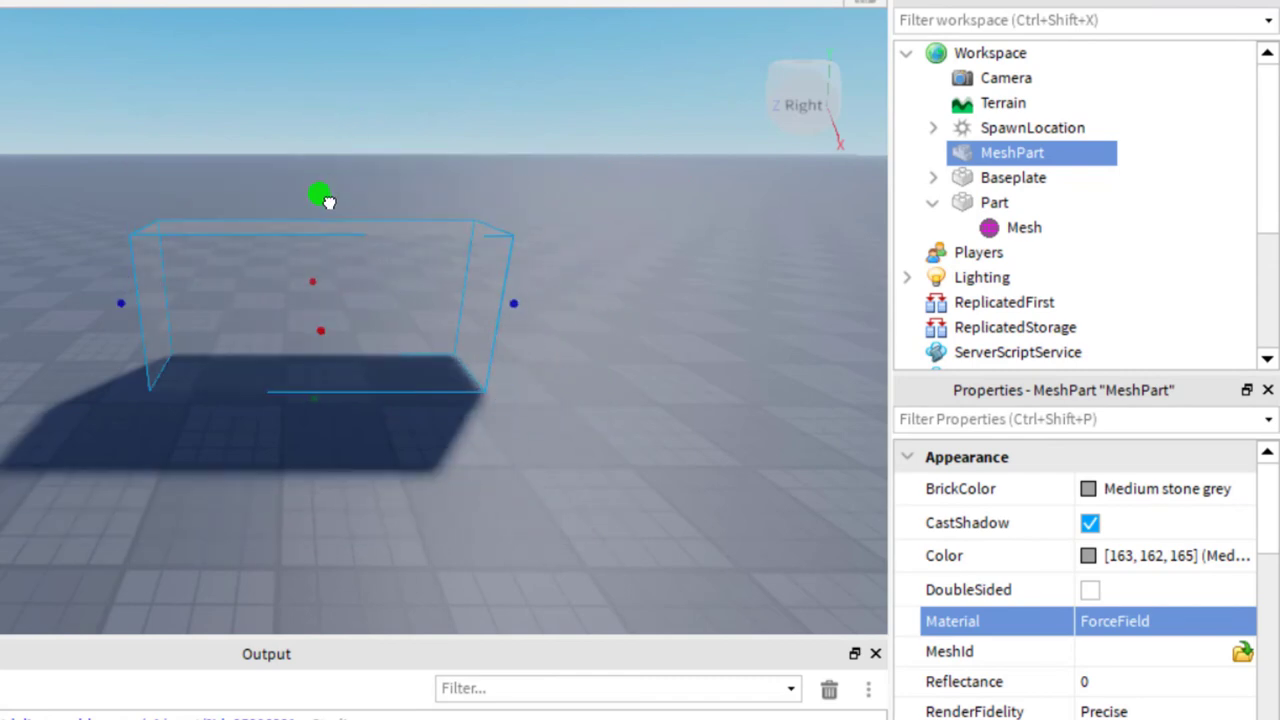
left_click_drag(343, 323, 321, 430)
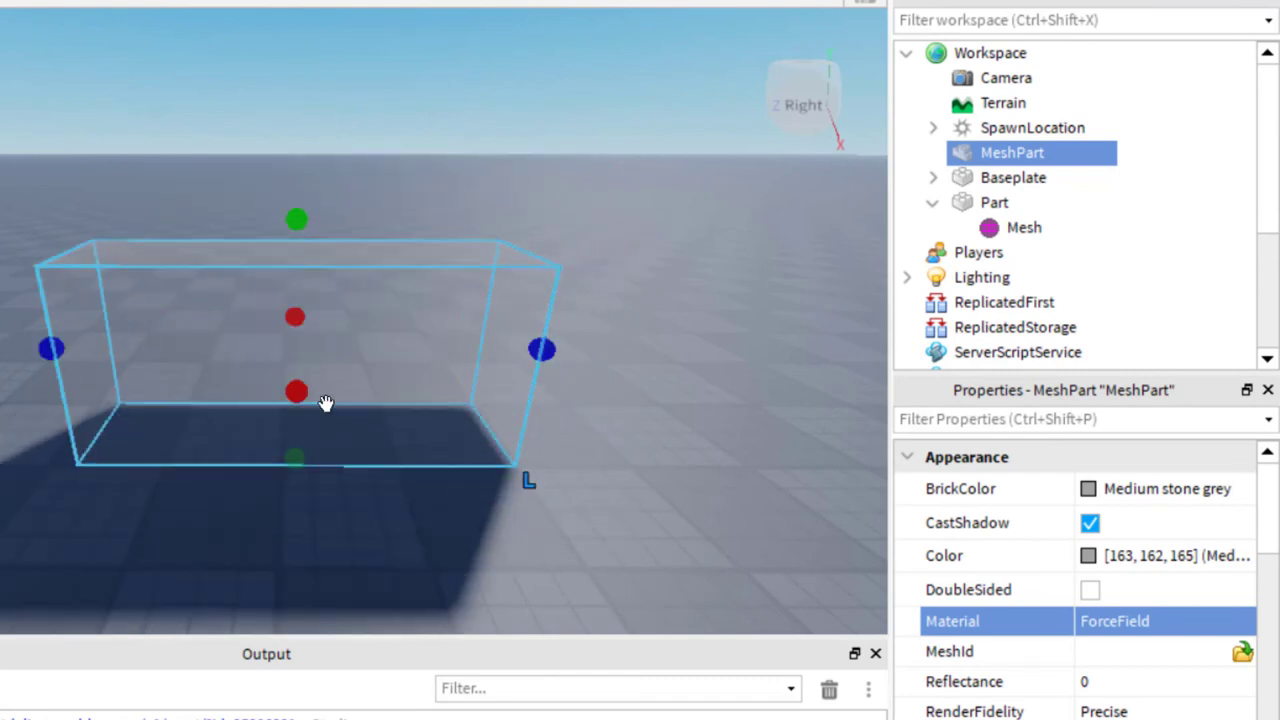
right_click(380, 364)
left_click(360, 369)
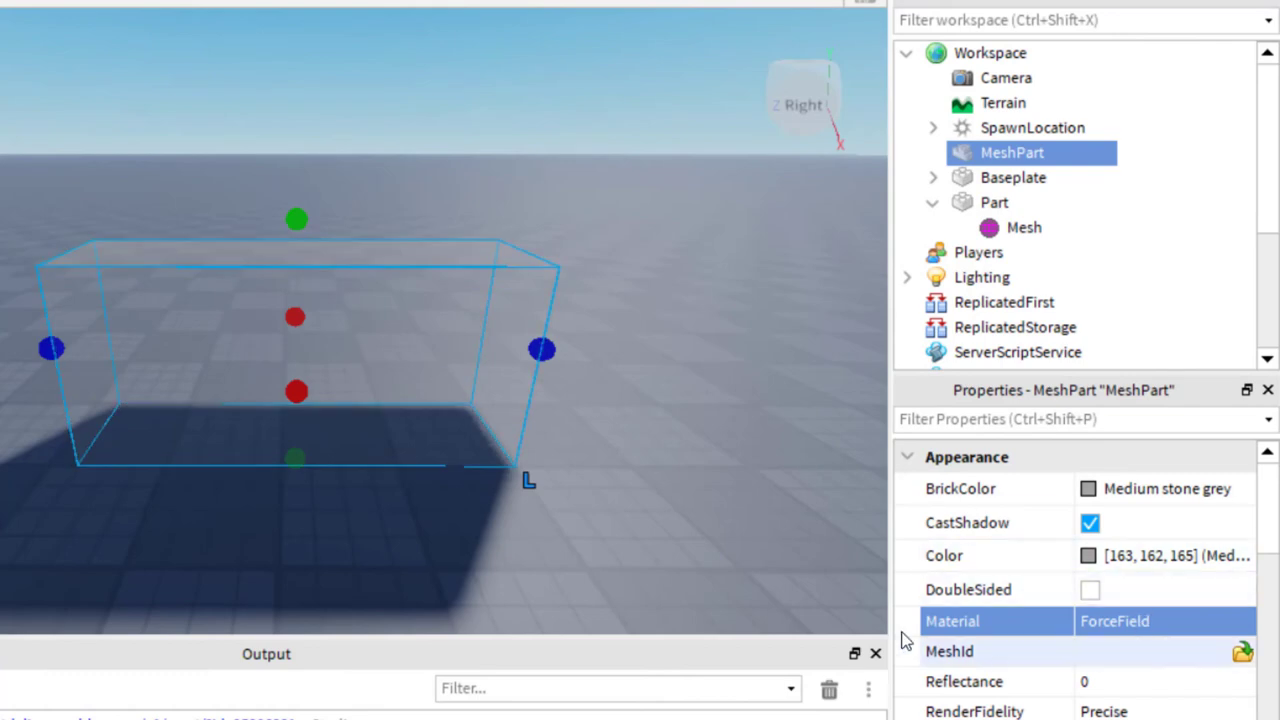
left_click_drag(437, 346, 451, 480)
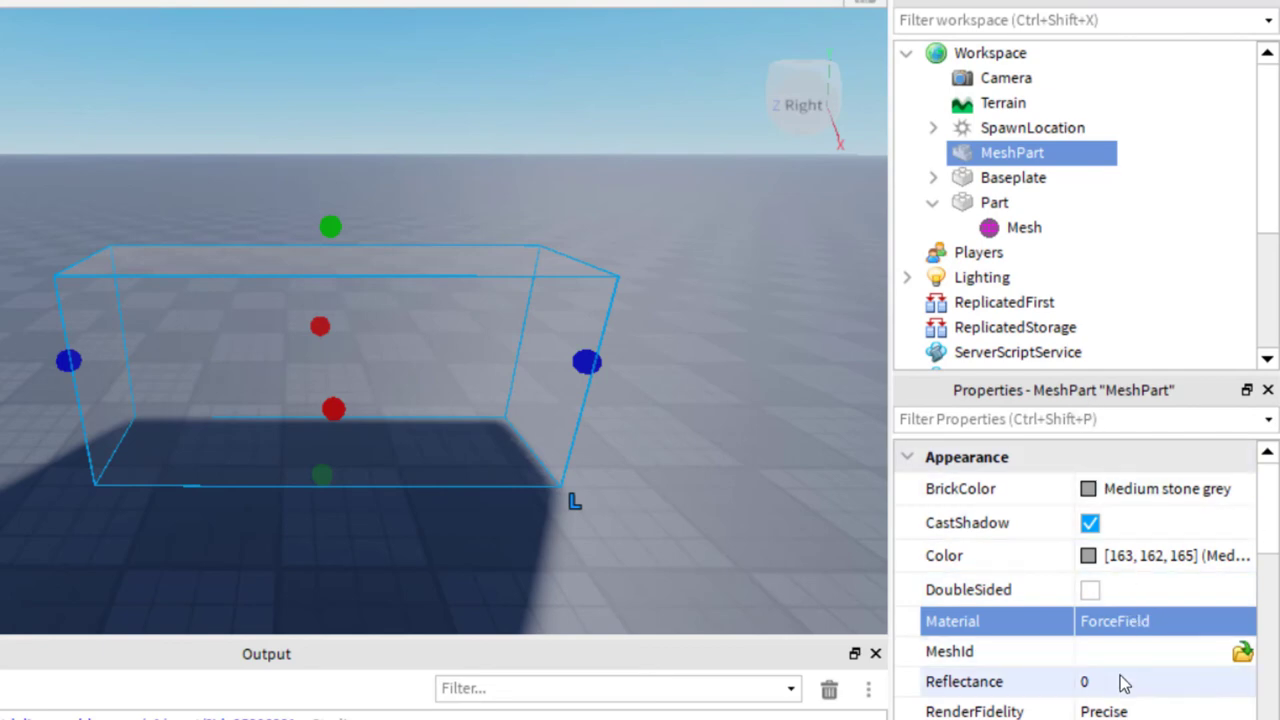
Step: Make the MeshPart Bright blue, turn off CastShadow, and keep Reflectance at 0
left_click(1131, 500)
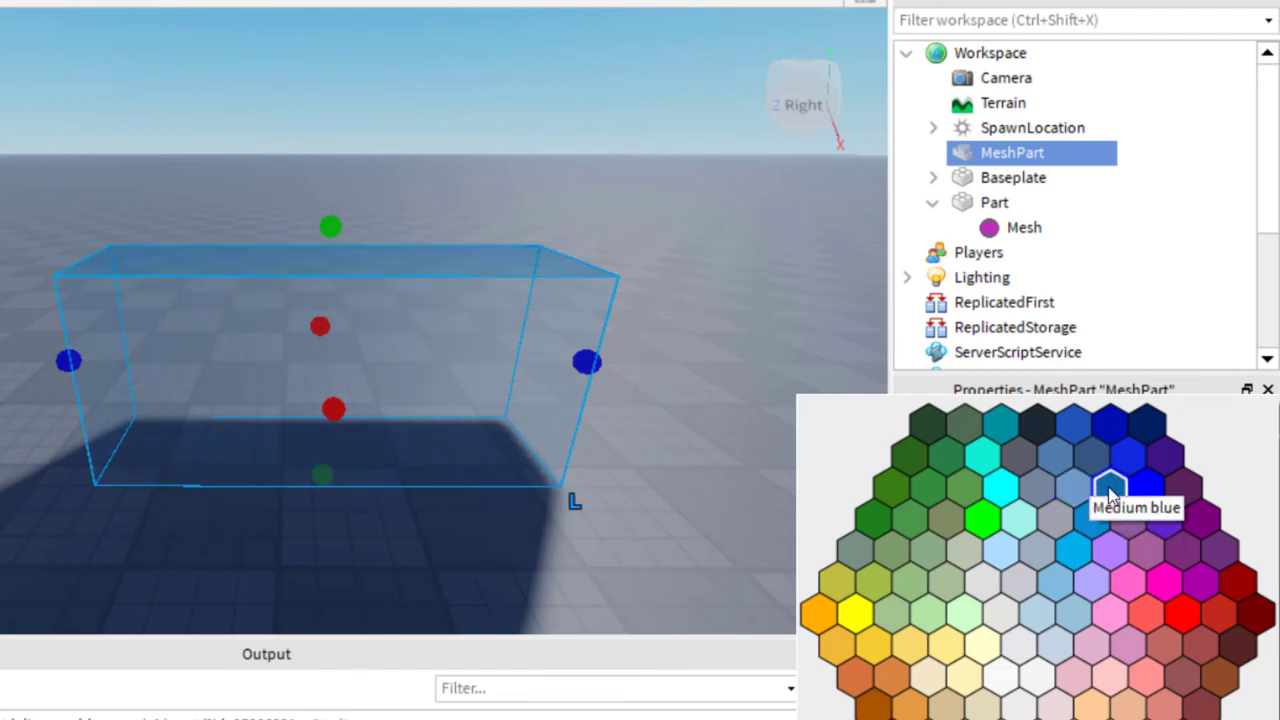
left_click(1105, 495)
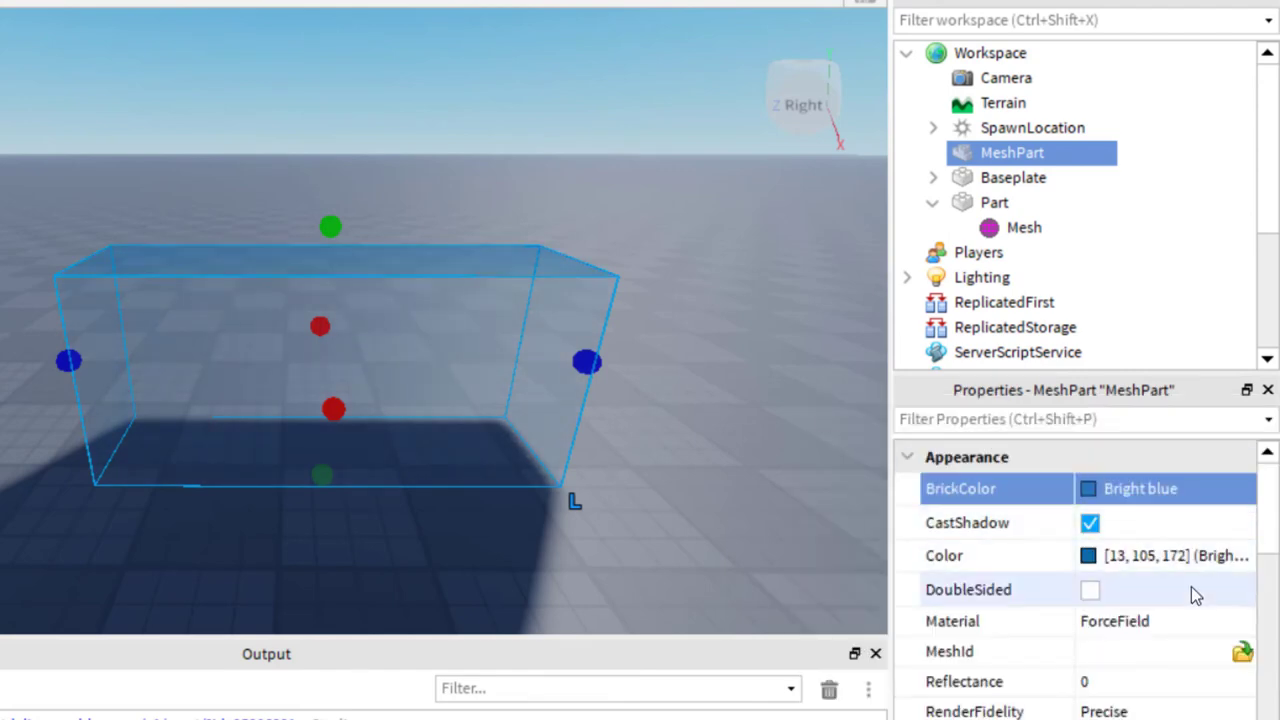
left_click(1090, 523)
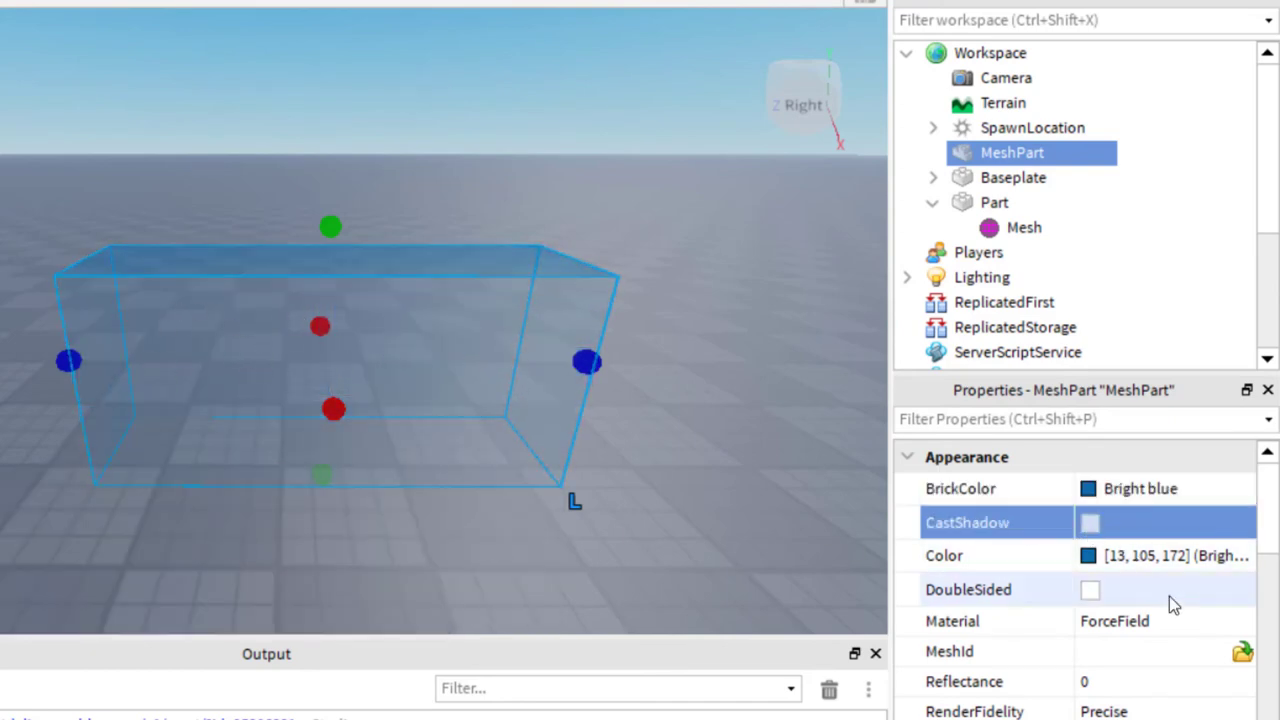
left_click(1088, 681)
left_click_drag(1168, 690, 1220, 692)
left_click_drag(1220, 545, 1114, 551)
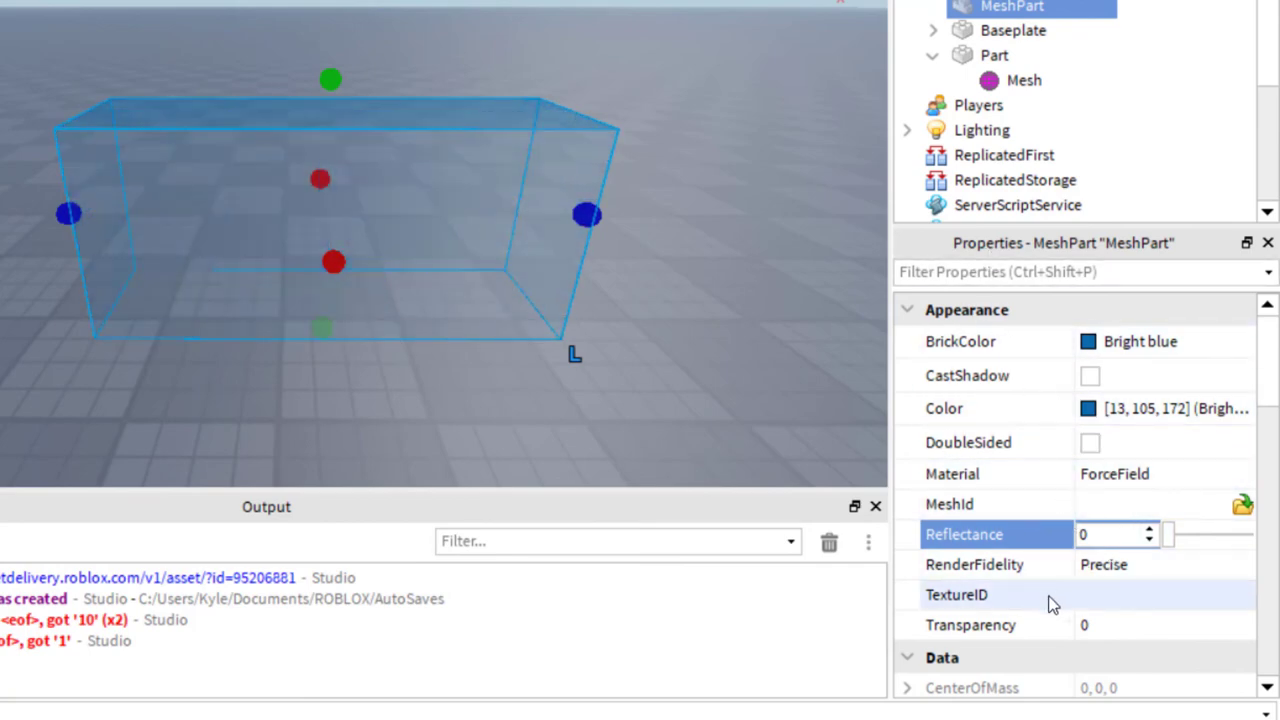
left_click(985, 598)
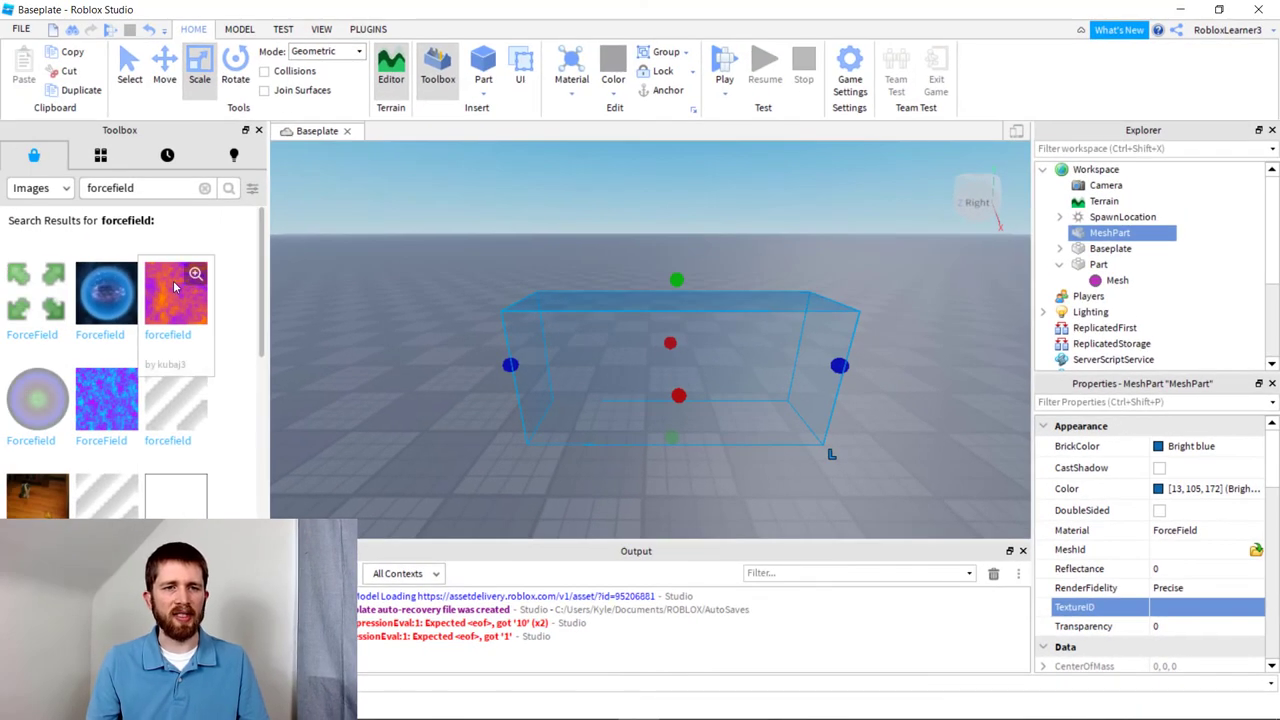
left_click(1168, 608)
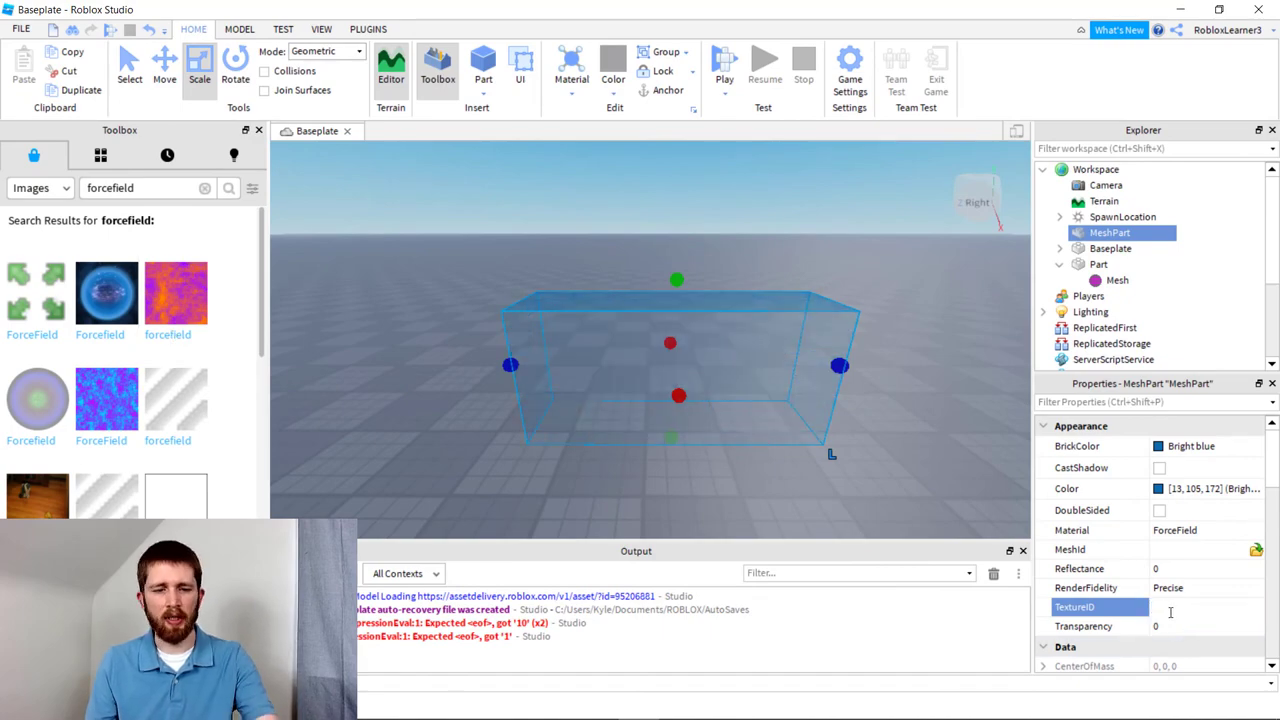
key("ctrl+v")
key("Return")
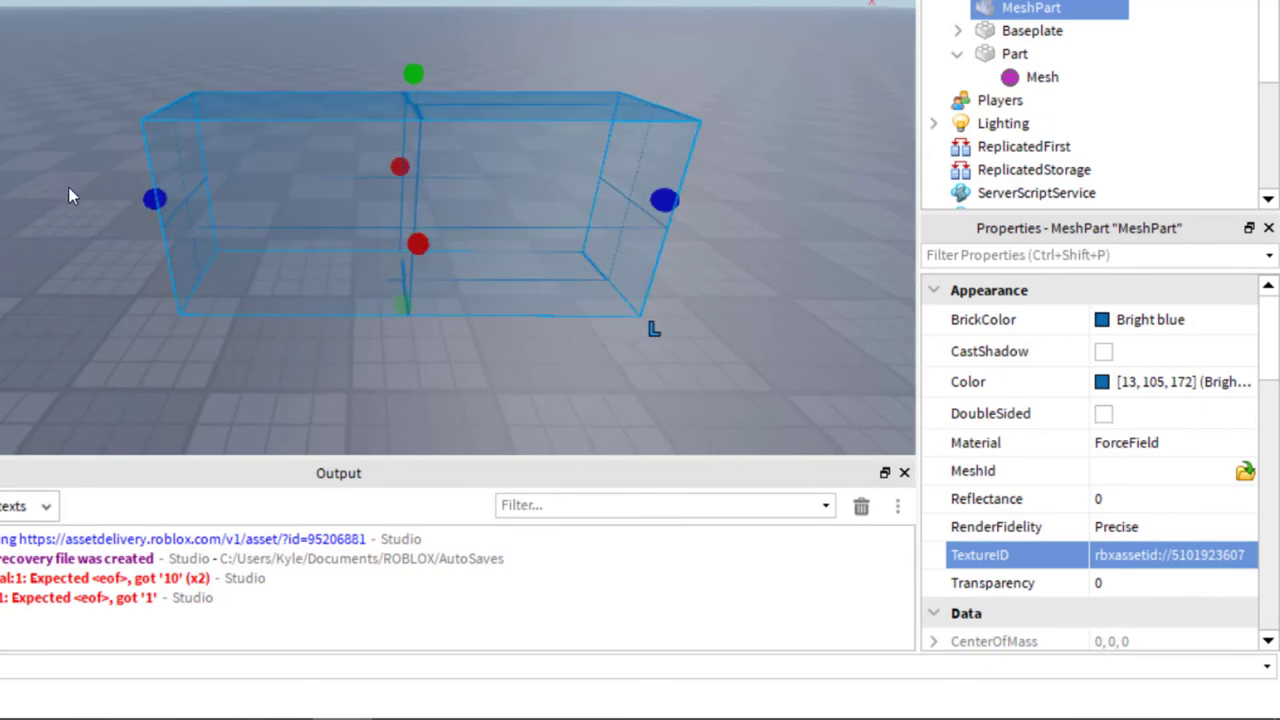
scroll(66, 187, "up", 5)
right_click_drag(66, 187, 89, 167)
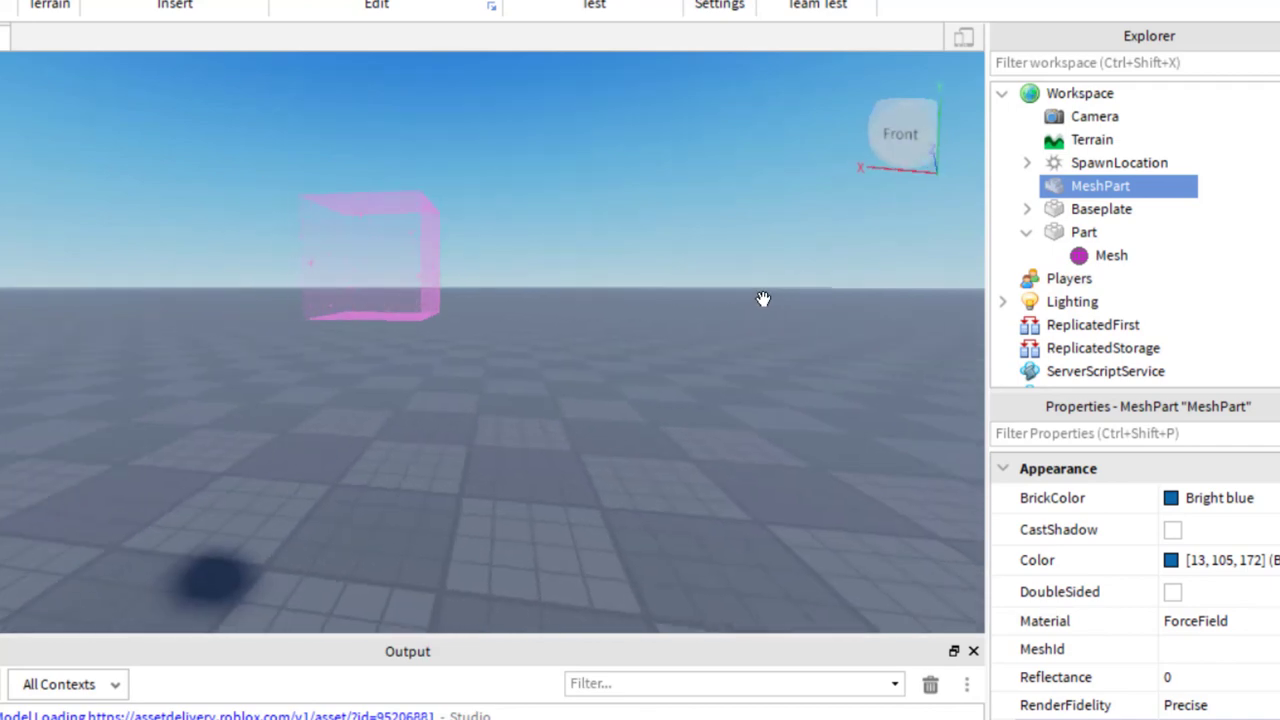
right_click_drag(763, 297, 763, 306)
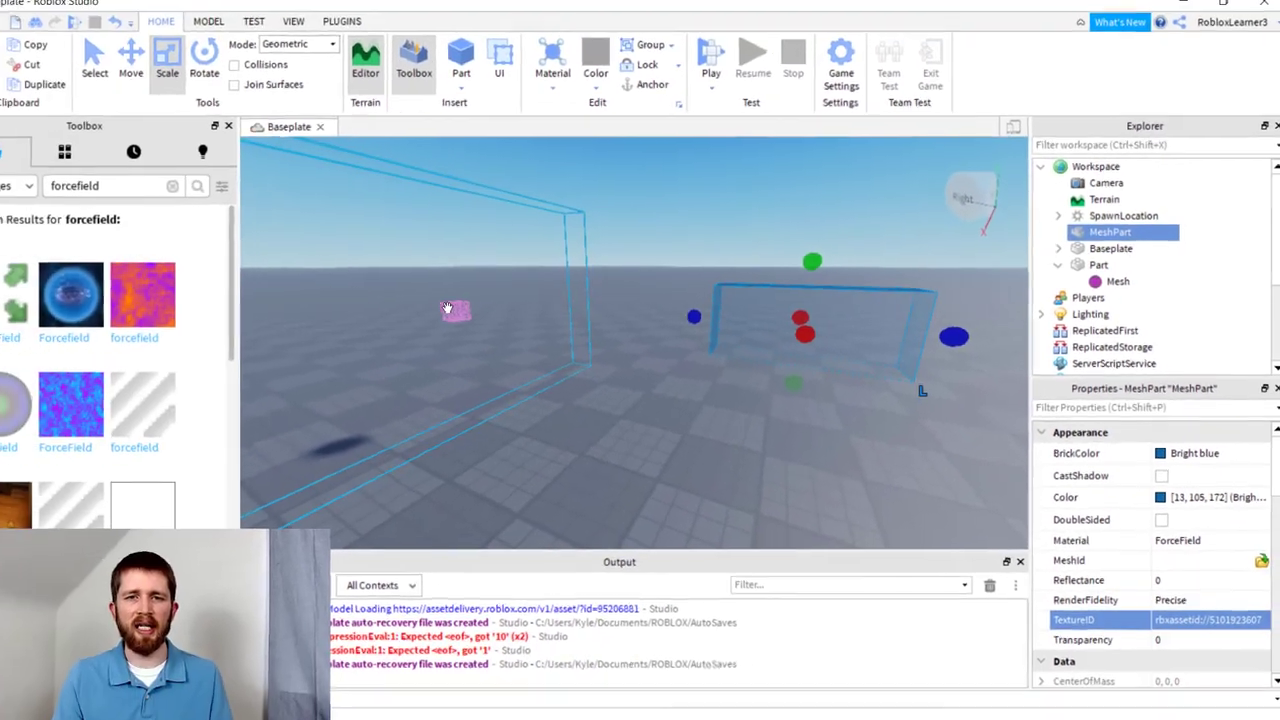